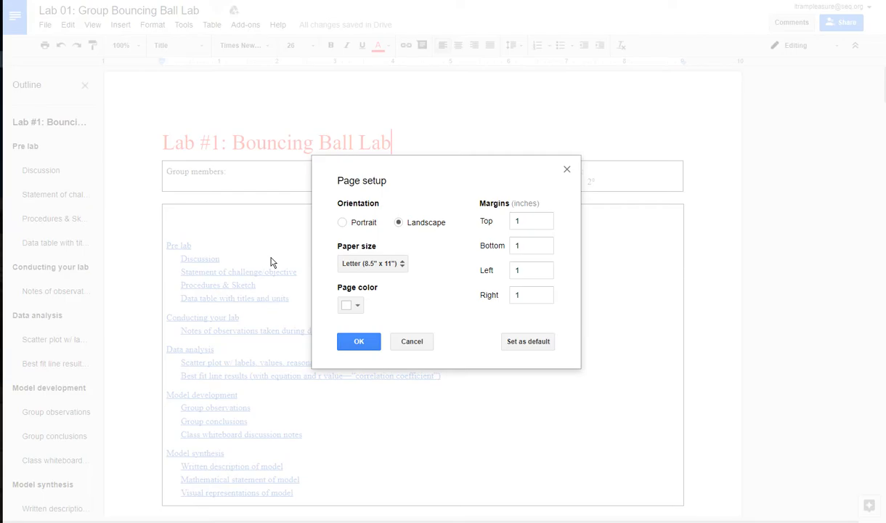
Change the page orientation of the document to Portrait.
{"action": "left_click", "coordinate": [341, 223]}
{"action": "left_click", "coordinate": [358, 344]}
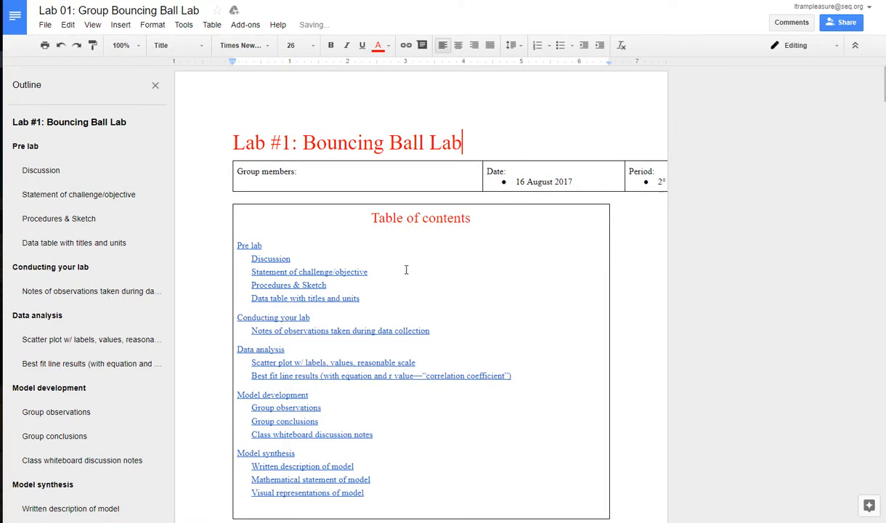
Turn off the fixed column width and set center alignment for the group members, date and period table.
{"action": "left_click", "coordinate": [566, 181]}
{"action": "right_click", "coordinate": [457, 177]}
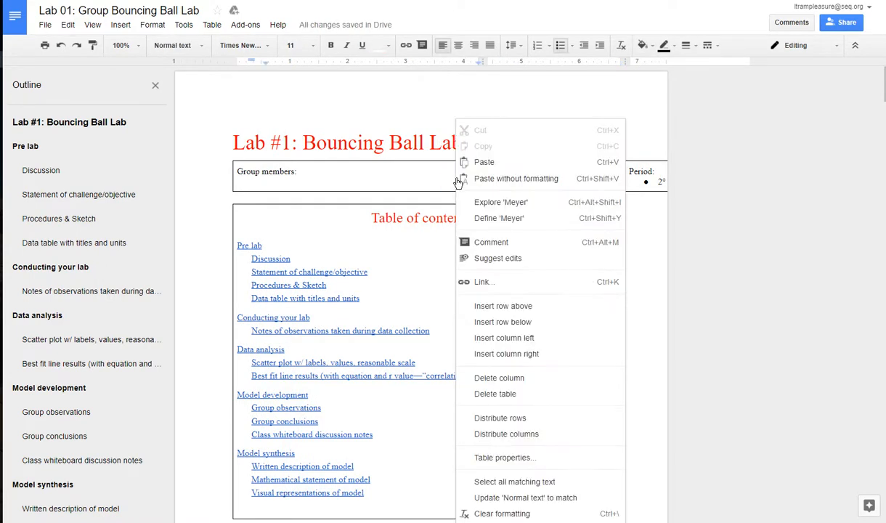
{"action": "left_click", "coordinate": [521, 464]}
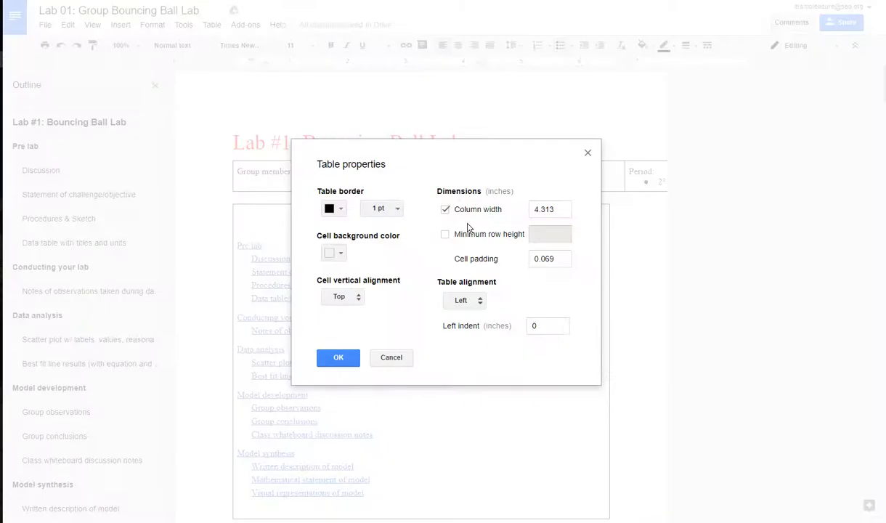
{"action": "left_click", "coordinate": [445, 211]}
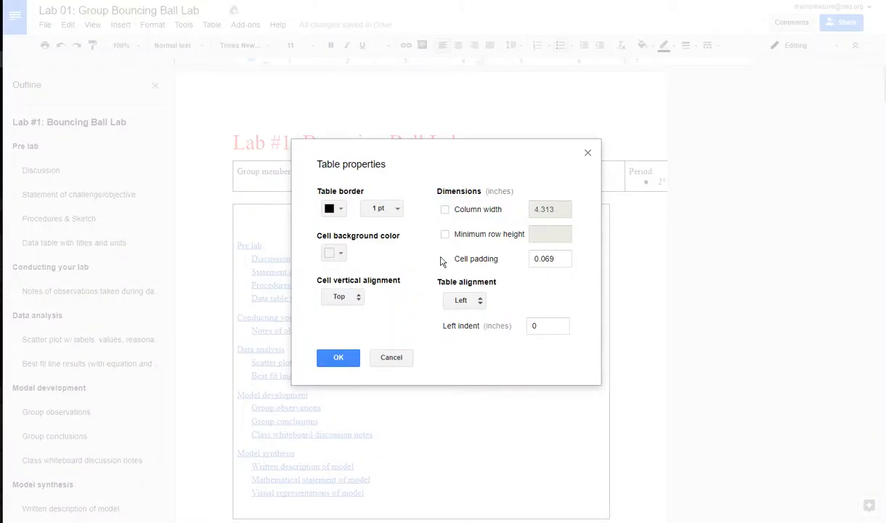
{"action": "left_click", "coordinate": [462, 300]}
{"action": "left_click", "coordinate": [465, 319]}
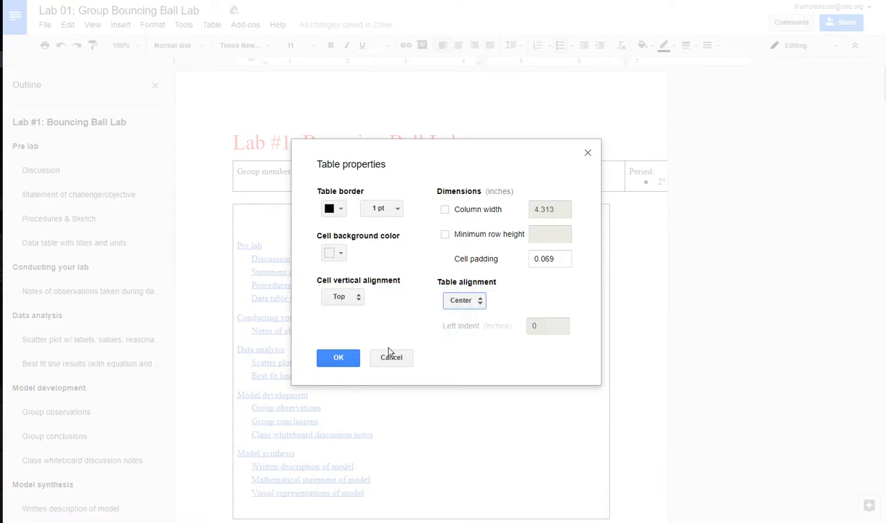
{"action": "left_click", "coordinate": [340, 358]}
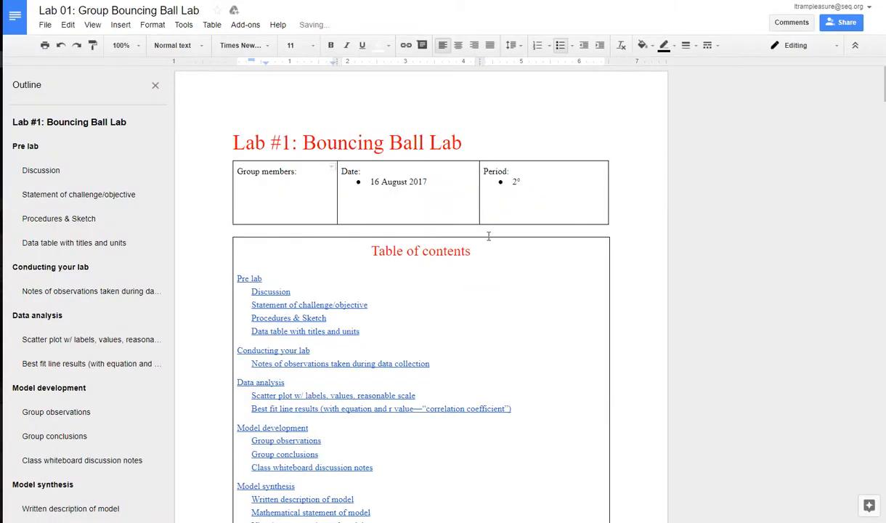
{"action": "left_click", "coordinate": [521, 274]}
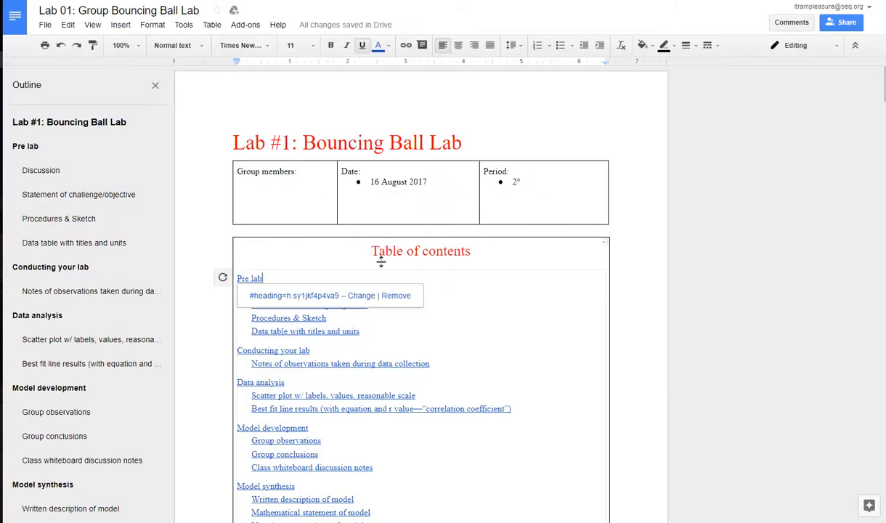
Add a footer page number on every page, followed by " of " and the total page count.
{"action": "scroll", "coordinate": [530, 270], "scroll_direction": "down", "scroll_amount": 5}
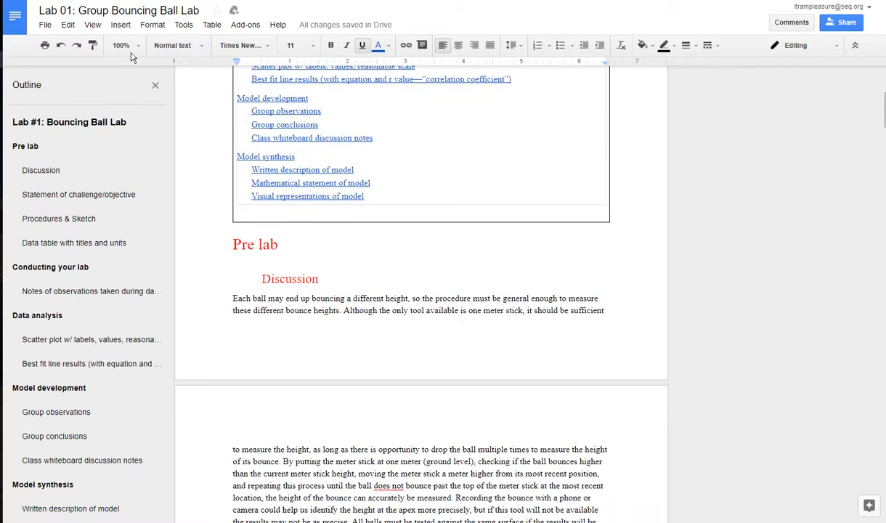
{"action": "left_click", "coordinate": [122, 25]}
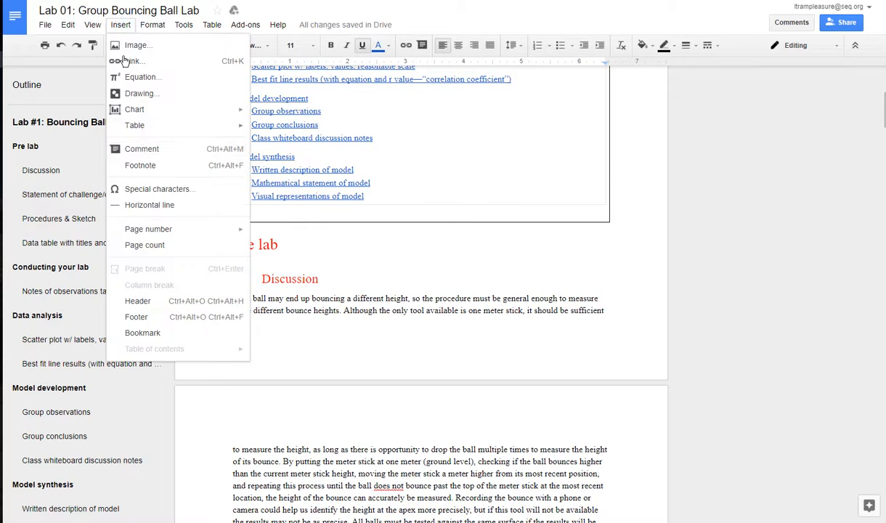
{"action": "mouse_move", "coordinate": [167, 229]}
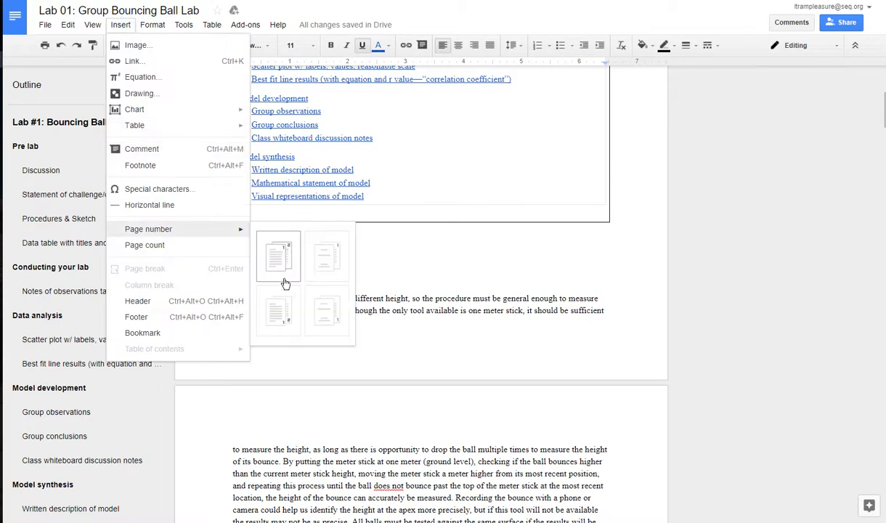
{"action": "left_click", "coordinate": [282, 318]}
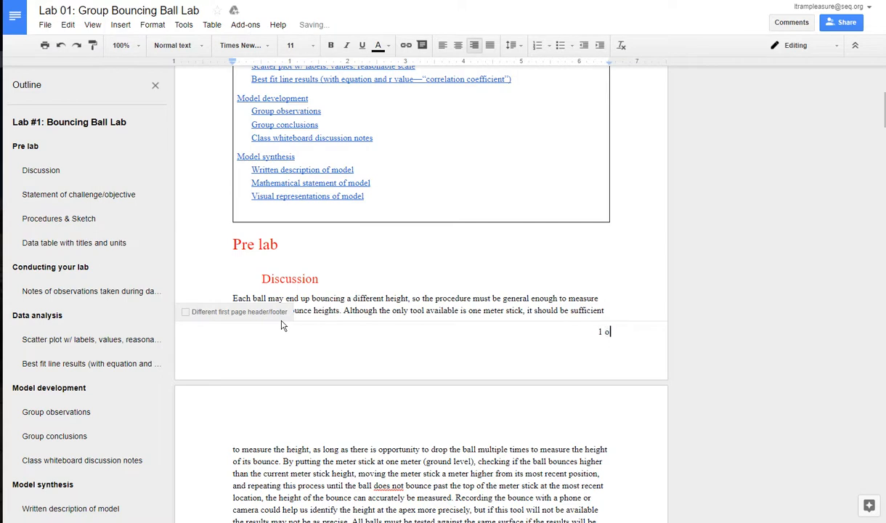
{"action": "left_click", "coordinate": [120, 25]}
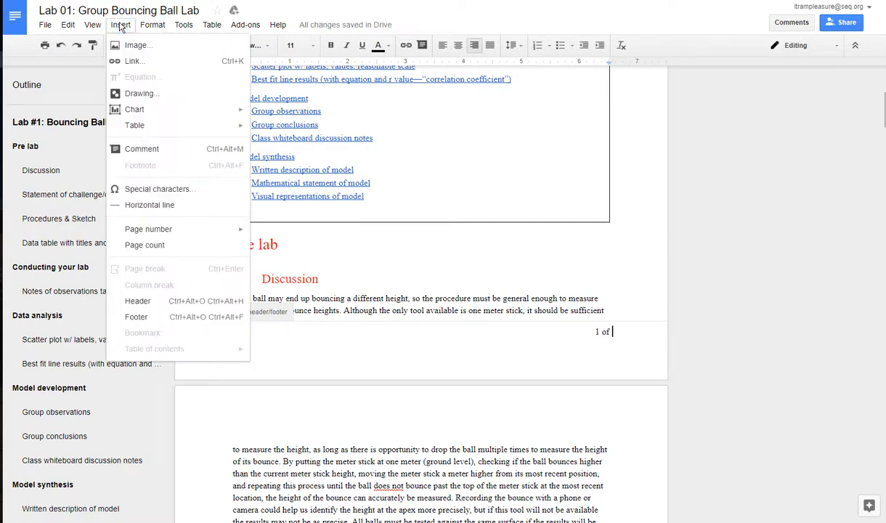
{"action": "left_click", "coordinate": [146, 246]}
{"action": "left_click", "coordinate": [553, 320]}
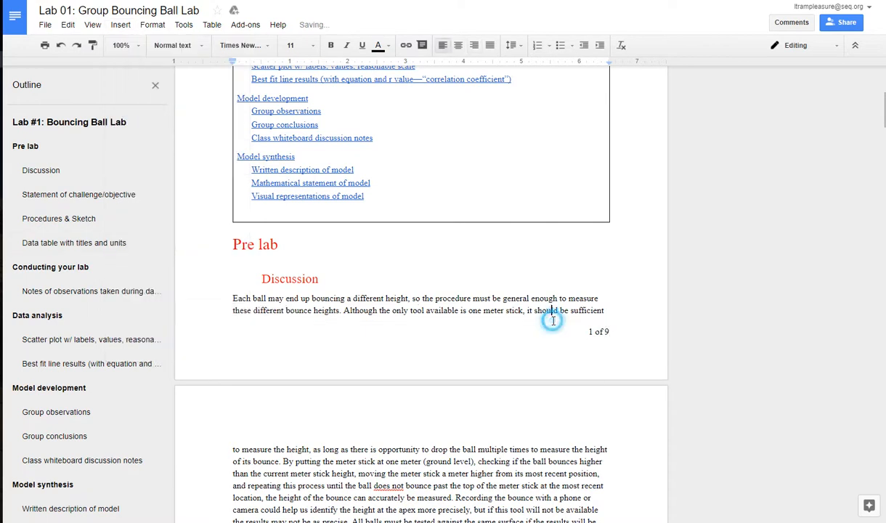
Delete the blank line above the "Statement of challenge/objective" heading.
{"action": "scroll", "coordinate": [552, 321], "scroll_direction": "down", "scroll_amount": 10}
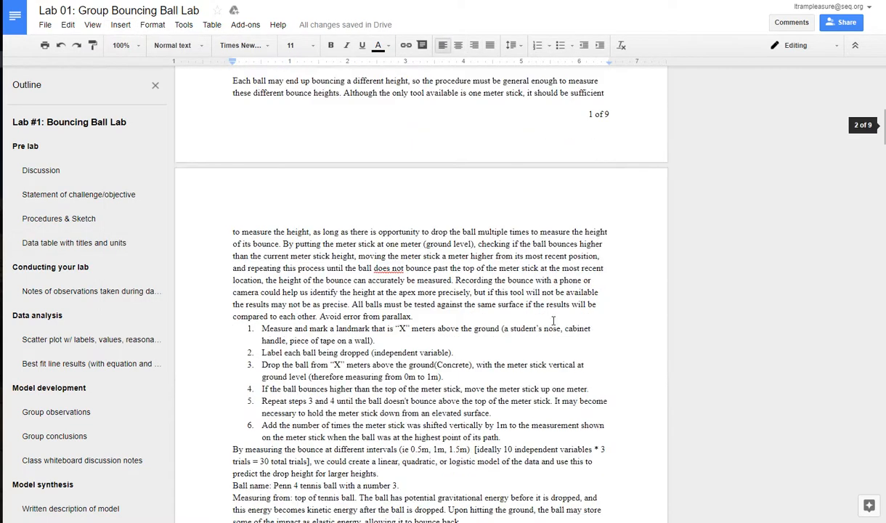
{"action": "scroll", "coordinate": [426, 287], "scroll_direction": "down", "scroll_amount": 3}
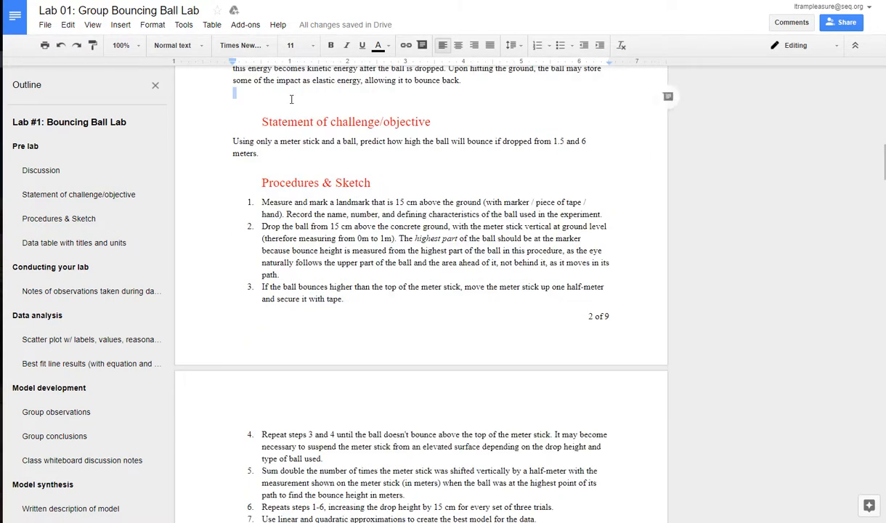
{"action": "key", "text": "BackSpace"}
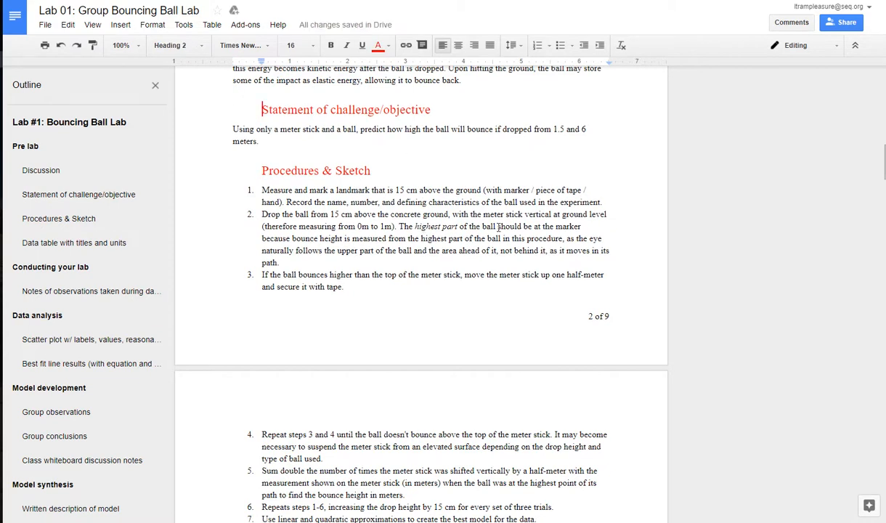
Shrink the ball-drop sketch under Procedures & Sketch so that the whole data table fits on one page.
{"action": "scroll", "coordinate": [596, 315], "scroll_direction": "down", "scroll_amount": 5}
{"action": "scroll", "coordinate": [595, 314], "scroll_direction": "down", "scroll_amount": 5}
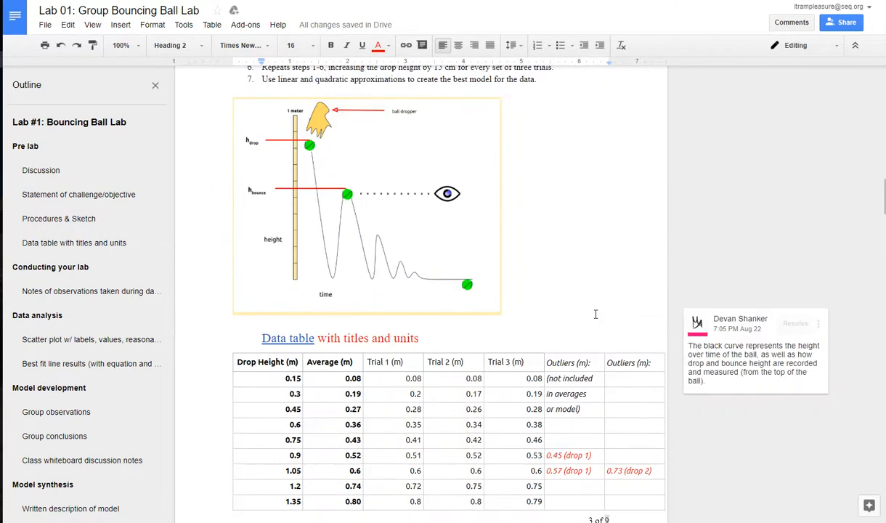
{"action": "scroll", "coordinate": [596, 315], "scroll_direction": "up", "scroll_amount": 2}
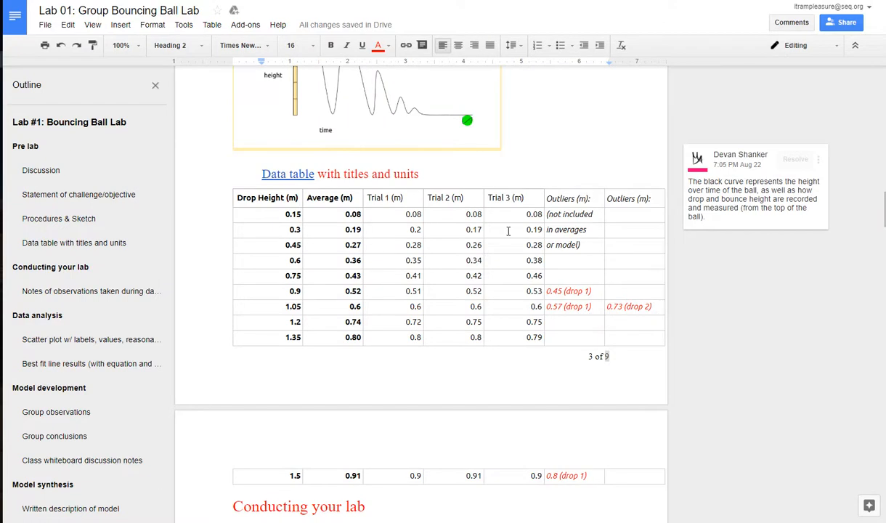
{"action": "left_click", "coordinate": [647, 216]}
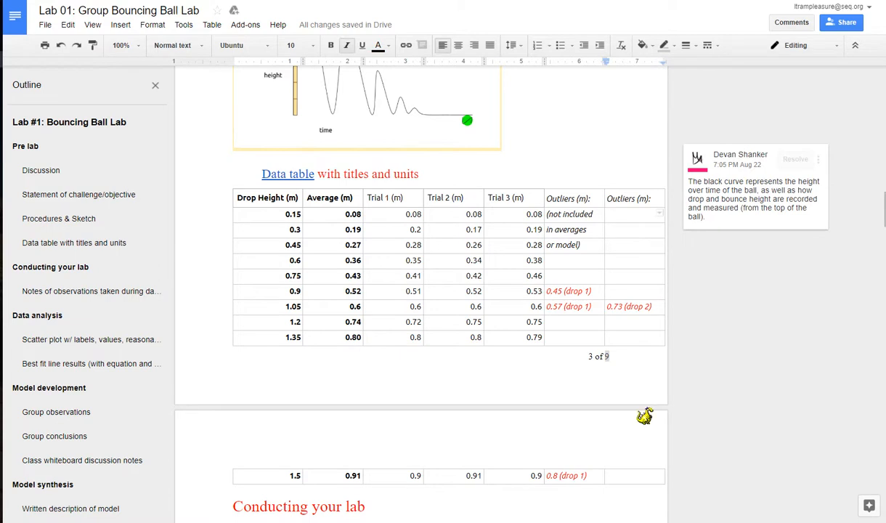
{"action": "scroll", "coordinate": [749, 404], "scroll_direction": "down", "scroll_amount": 1}
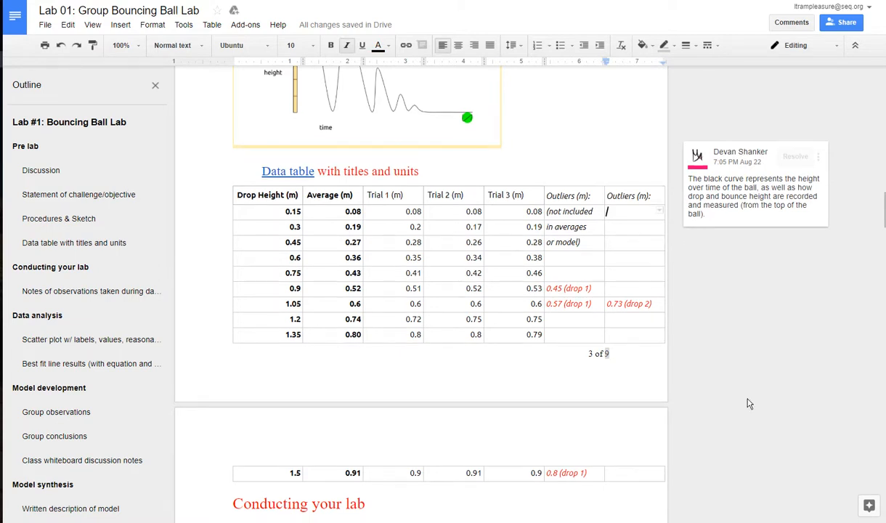
{"action": "scroll", "coordinate": [748, 402], "scroll_direction": "down", "scroll_amount": 10}
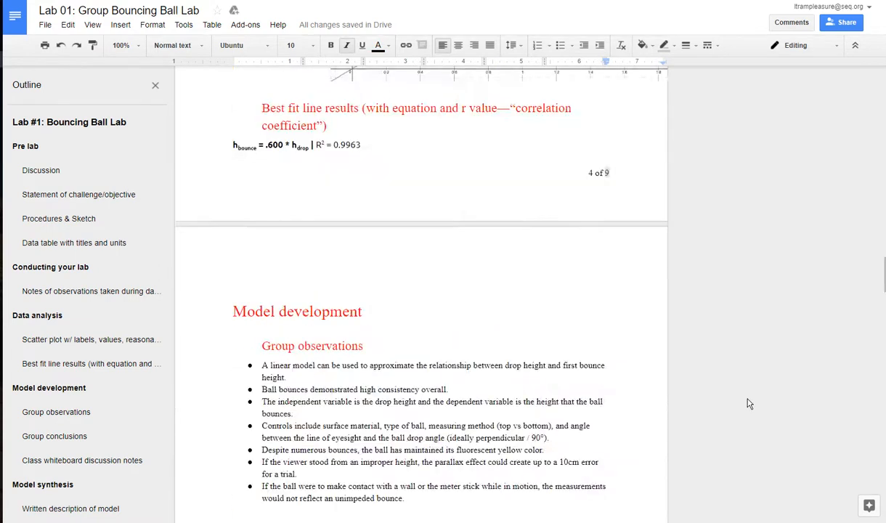
{"action": "scroll", "coordinate": [733, 383], "scroll_direction": "up", "scroll_amount": 3}
{"action": "scroll", "coordinate": [724, 336], "scroll_direction": "up", "scroll_amount": 5}
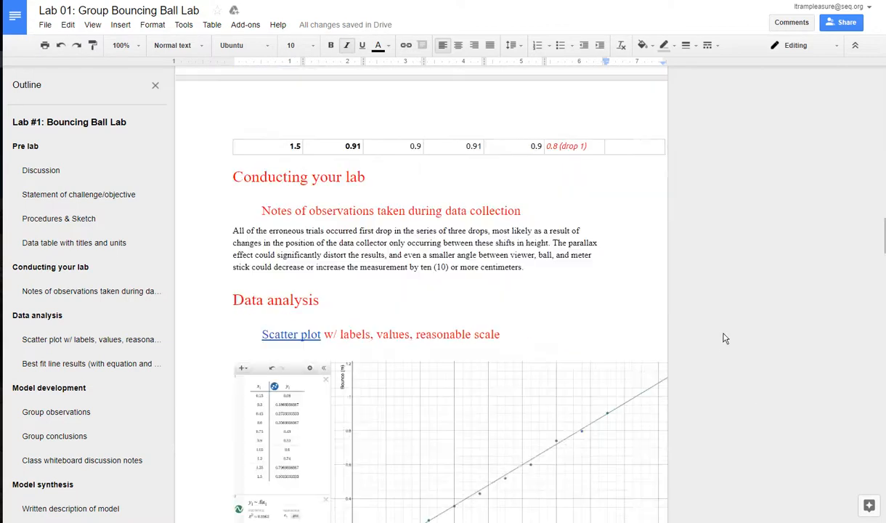
{"action": "scroll", "coordinate": [498, 200], "scroll_direction": "up", "scroll_amount": 1}
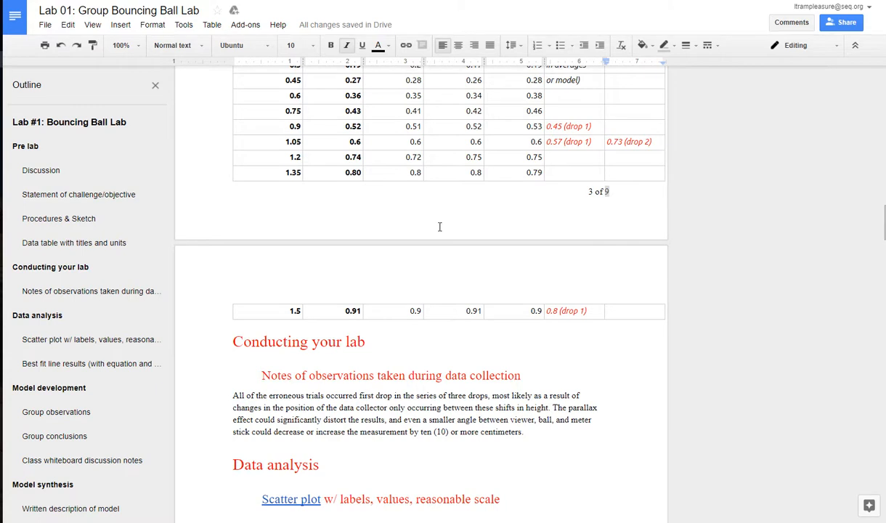
{"action": "scroll", "coordinate": [439, 226], "scroll_direction": "up", "scroll_amount": 5}
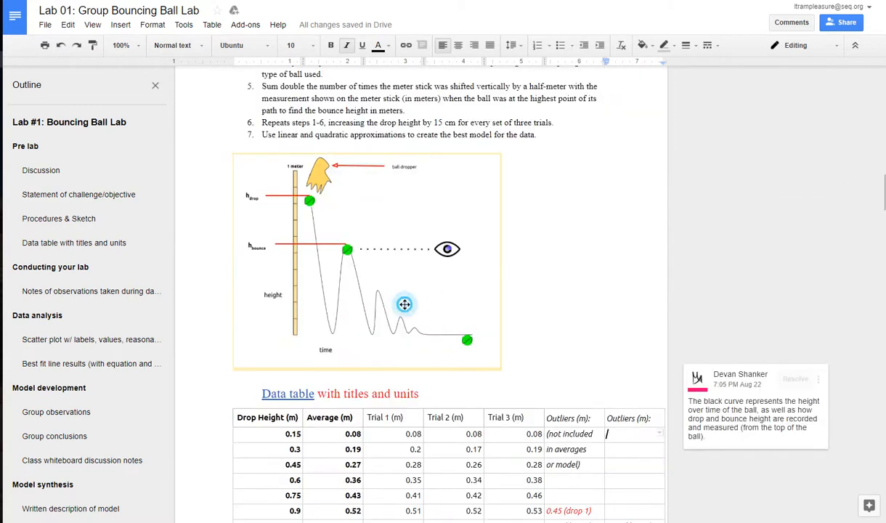
{"action": "left_click", "coordinate": [490, 366]}
{"action": "left_click_drag", "start_coordinate": [498, 366], "coordinate": [488, 335]}
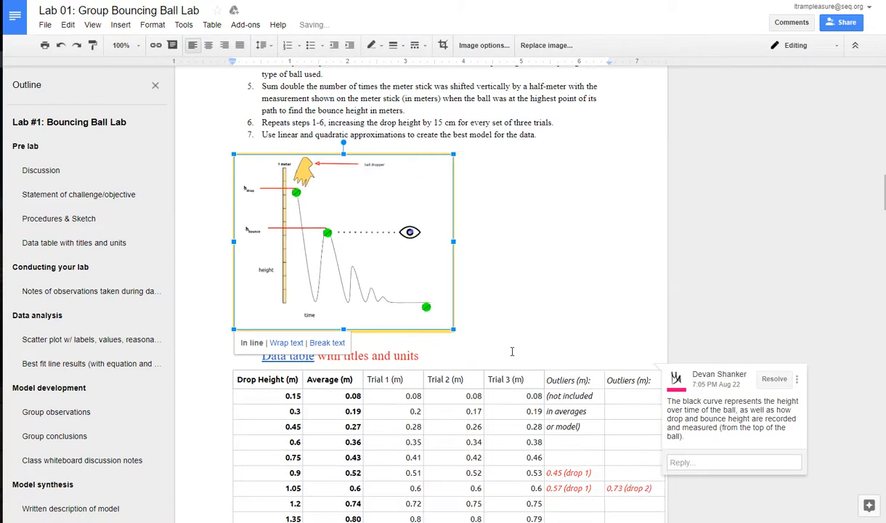
{"action": "scroll", "coordinate": [529, 289], "scroll_direction": "down", "scroll_amount": 4}
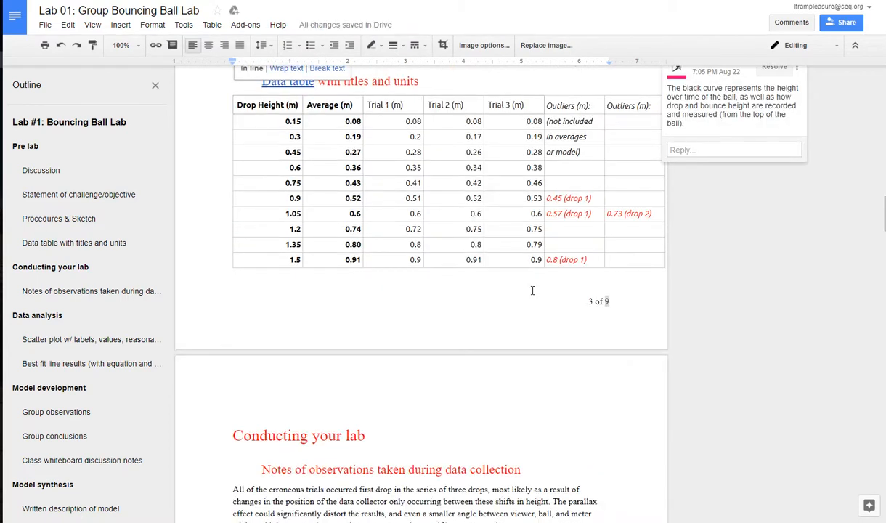
{"action": "left_click", "coordinate": [366, 423]}
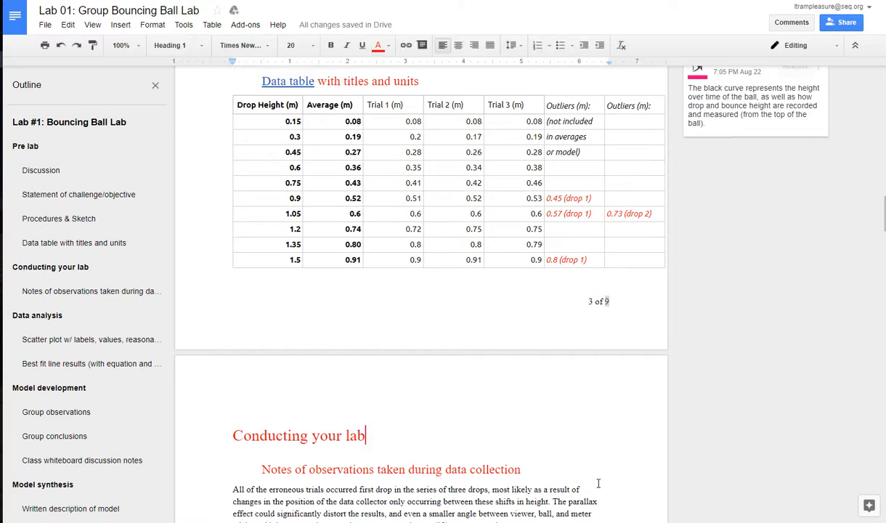
{"action": "left_click", "coordinate": [411, 260]}
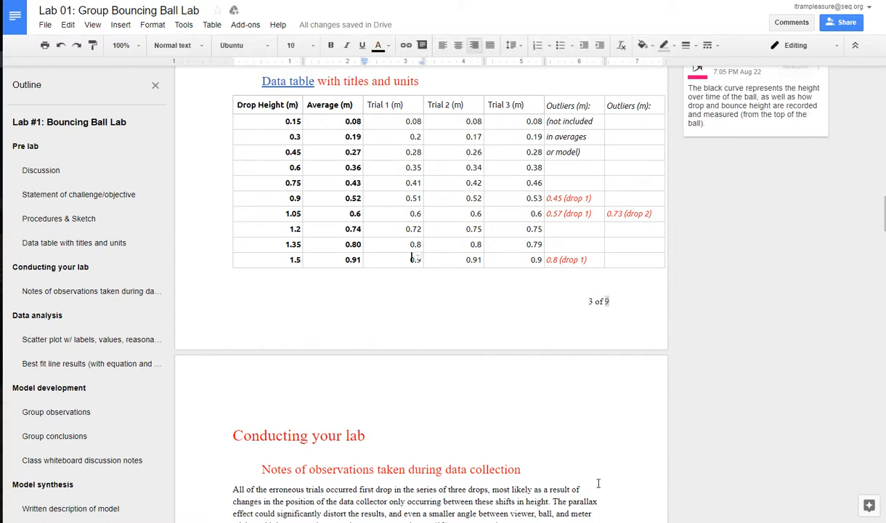
{"action": "key", "text": "Down"}
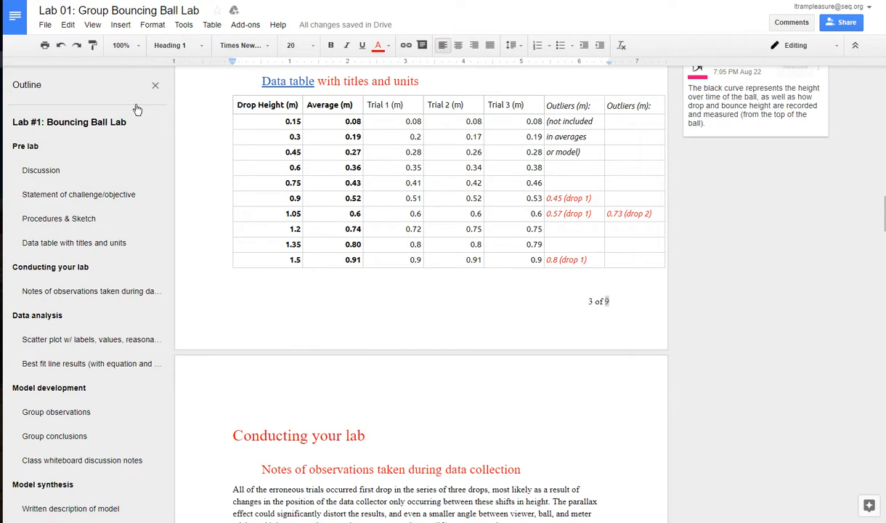
{"action": "left_click", "coordinate": [92, 27]}
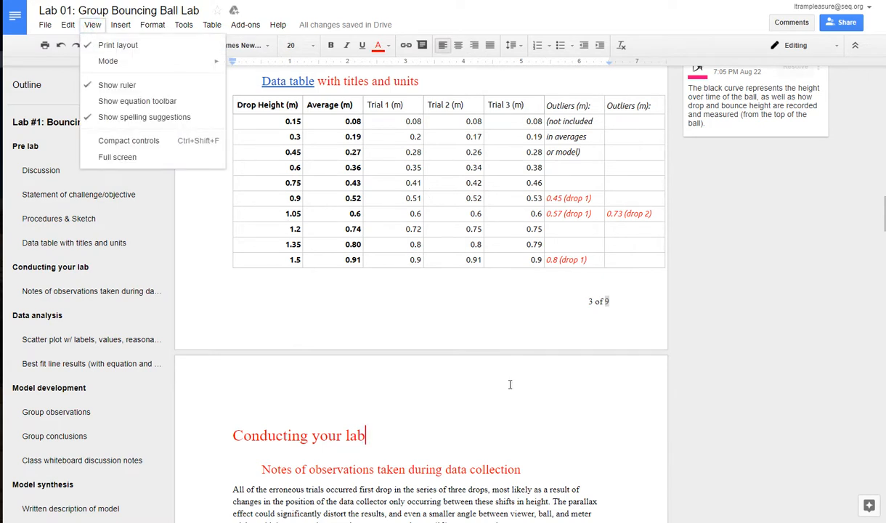
{"action": "left_click", "coordinate": [481, 432]}
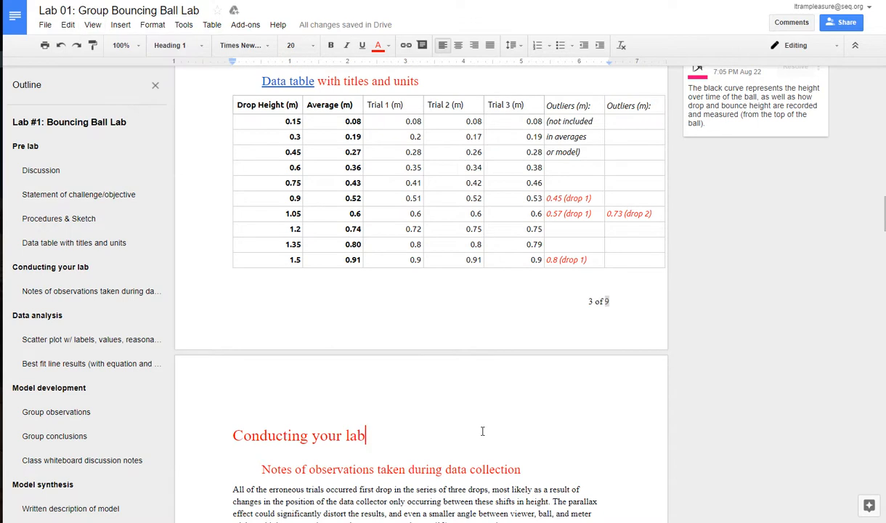
Review the pages from "Conducting your lab" through the whiteboard photos for awkward page breaks and large empty gaps.
{"action": "scroll", "coordinate": [482, 432], "scroll_direction": "down", "scroll_amount": 7}
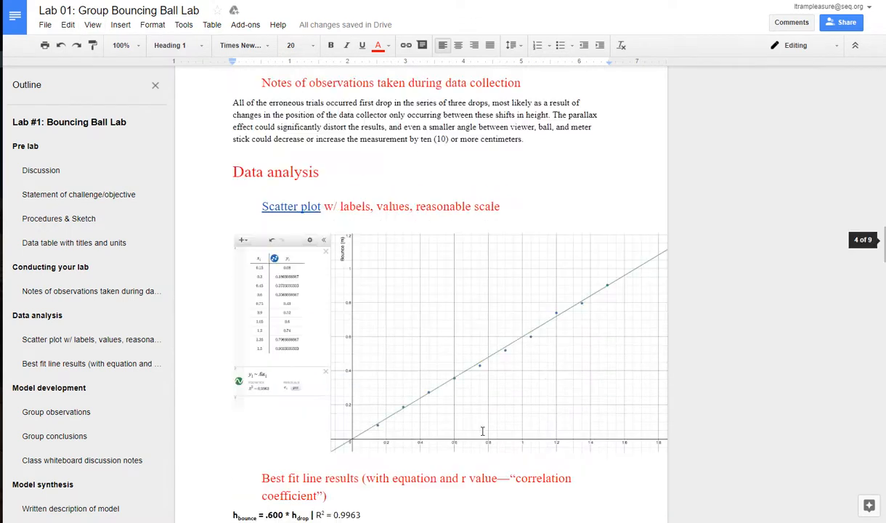
{"action": "left_click", "coordinate": [376, 363]}
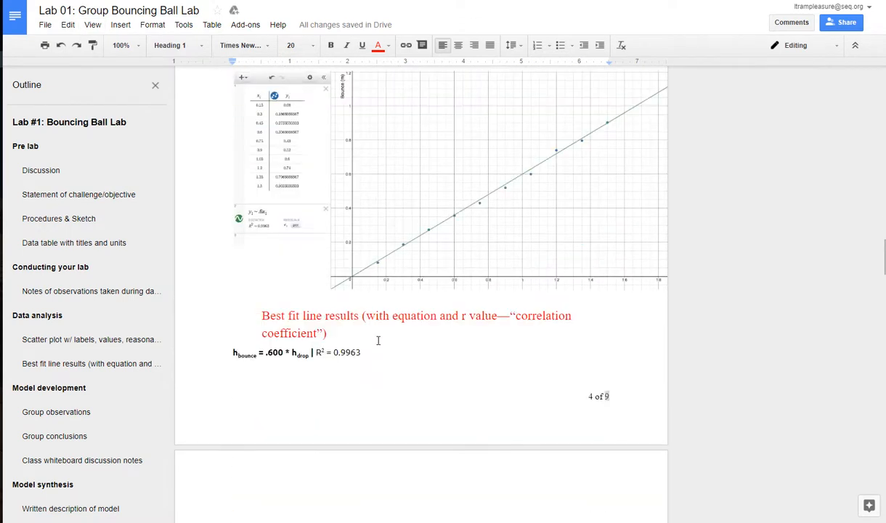
{"action": "scroll", "coordinate": [386, 336], "scroll_direction": "down", "scroll_amount": 4}
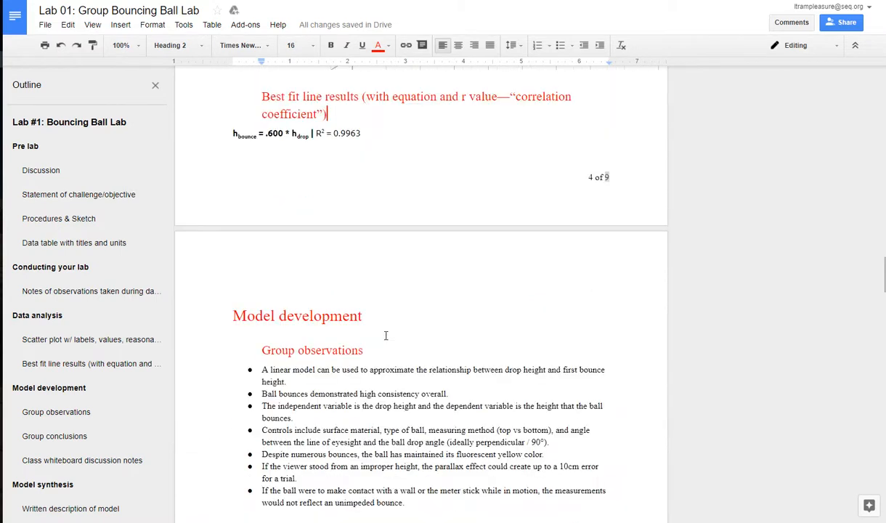
{"action": "scroll", "coordinate": [386, 336], "scroll_direction": "down", "scroll_amount": 6}
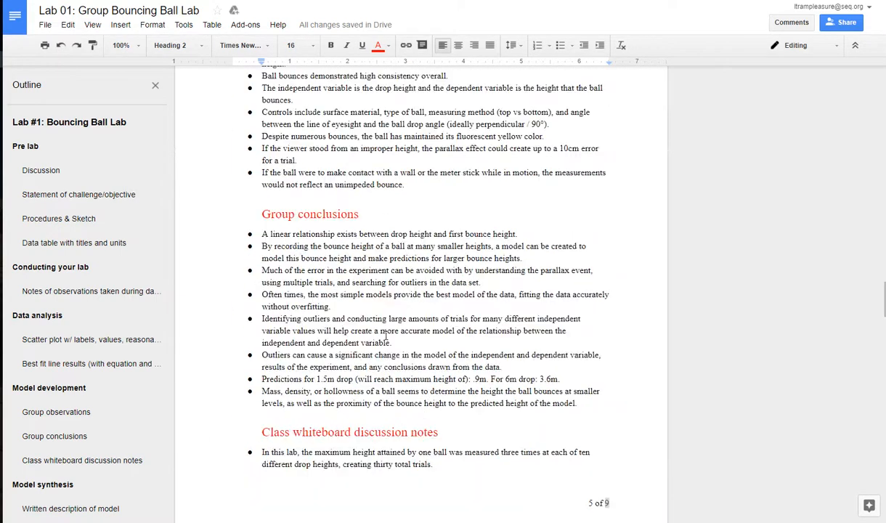
{"action": "scroll", "coordinate": [386, 336], "scroll_direction": "down", "scroll_amount": 6}
{"action": "scroll", "coordinate": [385, 336], "scroll_direction": "up", "scroll_amount": 5}
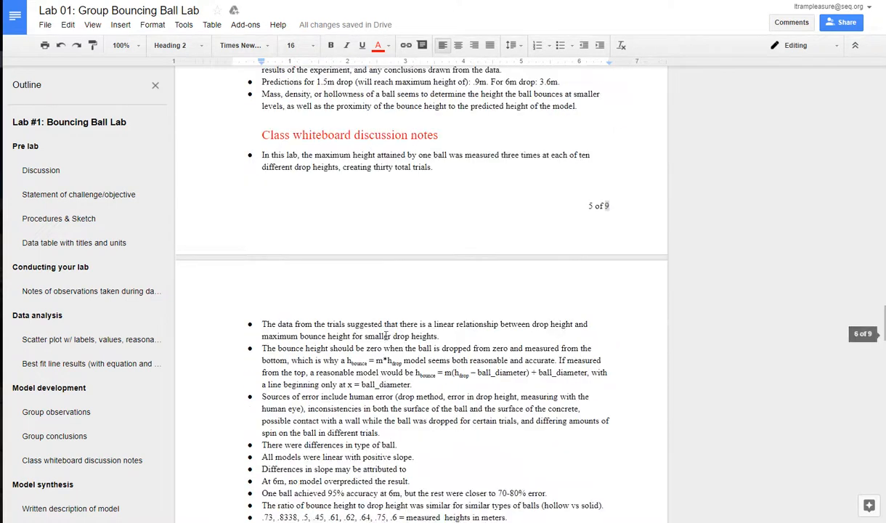
{"action": "scroll", "coordinate": [385, 335], "scroll_direction": "up", "scroll_amount": 2}
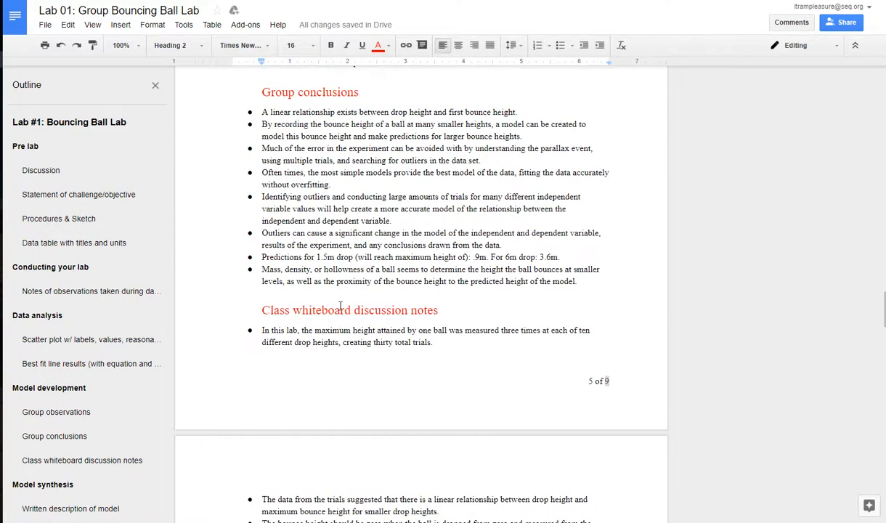
{"action": "scroll", "coordinate": [460, 470], "scroll_direction": "down", "scroll_amount": 8}
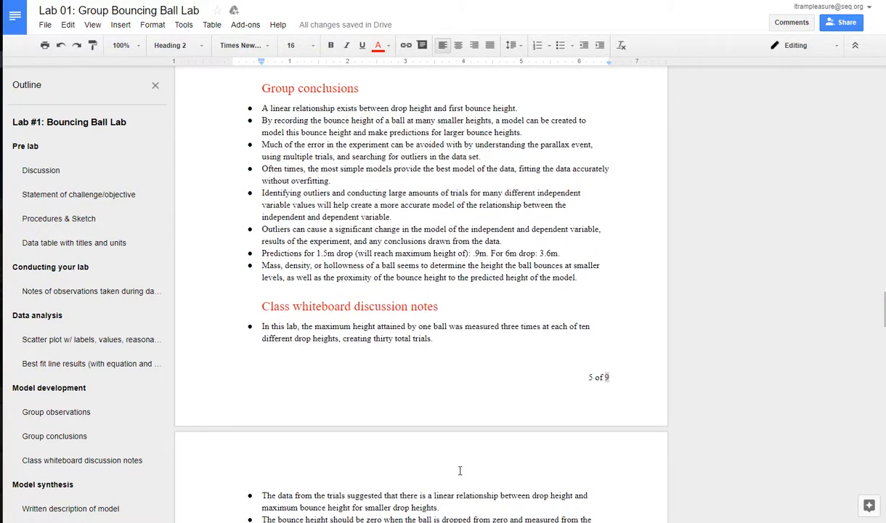
{"action": "scroll", "coordinate": [459, 470], "scroll_direction": "down", "scroll_amount": 8}
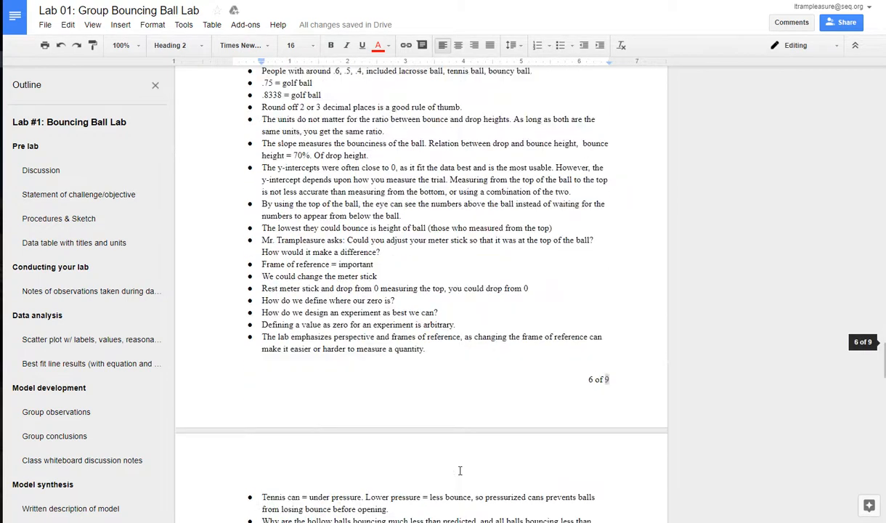
{"action": "scroll", "coordinate": [459, 471], "scroll_direction": "down", "scroll_amount": 5}
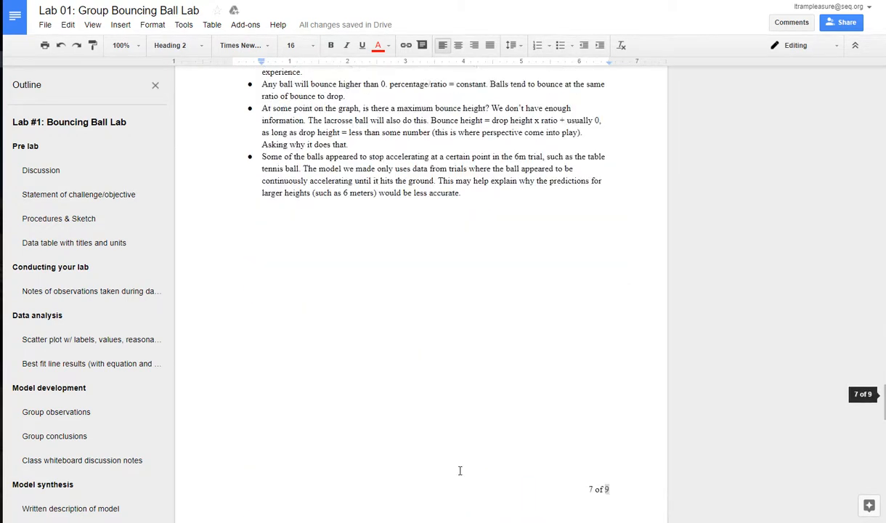
{"action": "scroll", "coordinate": [460, 471], "scroll_direction": "down", "scroll_amount": 4}
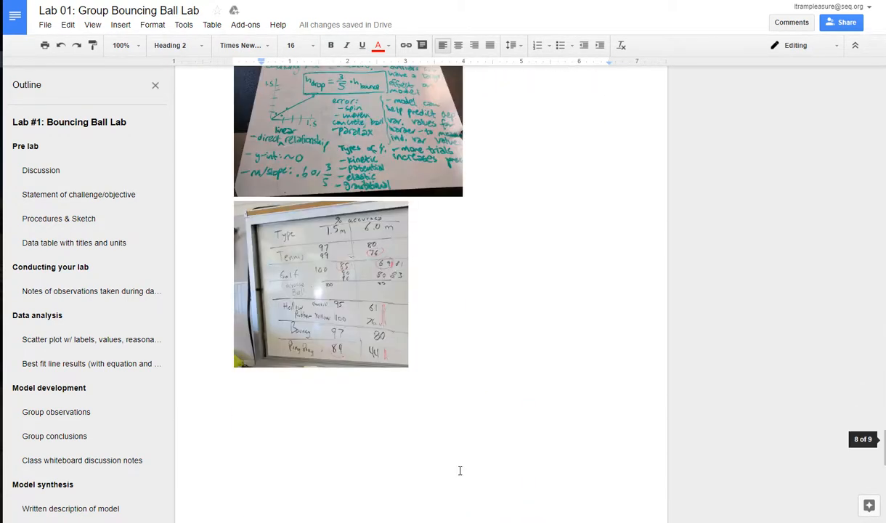
{"action": "scroll", "coordinate": [475, 291], "scroll_direction": "down", "scroll_amount": 2}
{"action": "scroll", "coordinate": [474, 289], "scroll_direction": "up", "scroll_amount": 4}
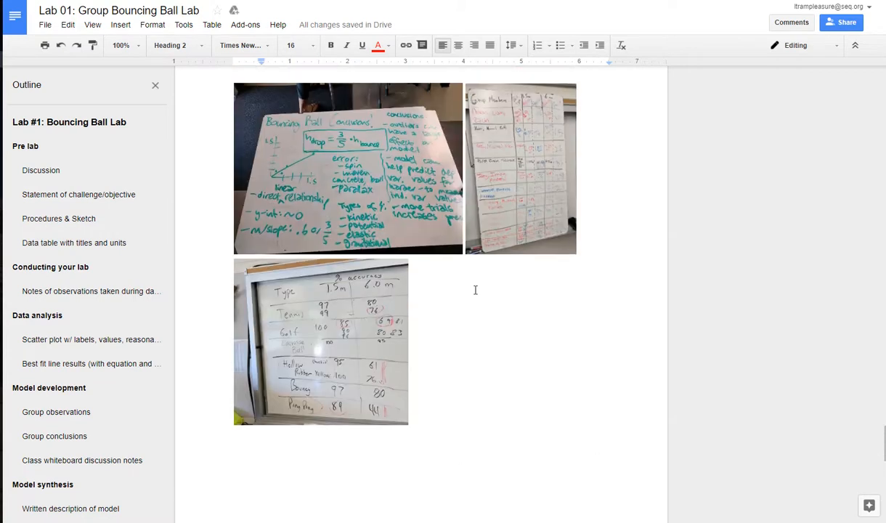
{"action": "scroll", "coordinate": [474, 291], "scroll_direction": "up", "scroll_amount": 3}
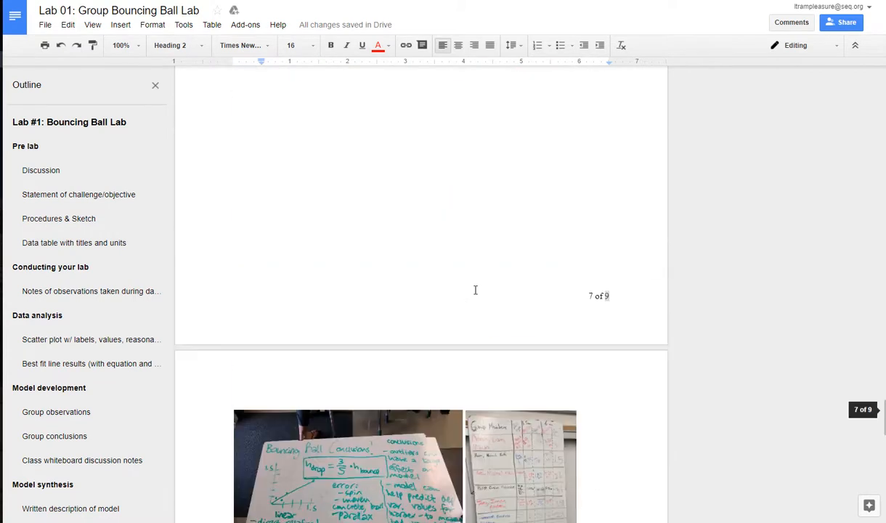
{"action": "scroll", "coordinate": [577, 314], "scroll_direction": "up", "scroll_amount": 2}
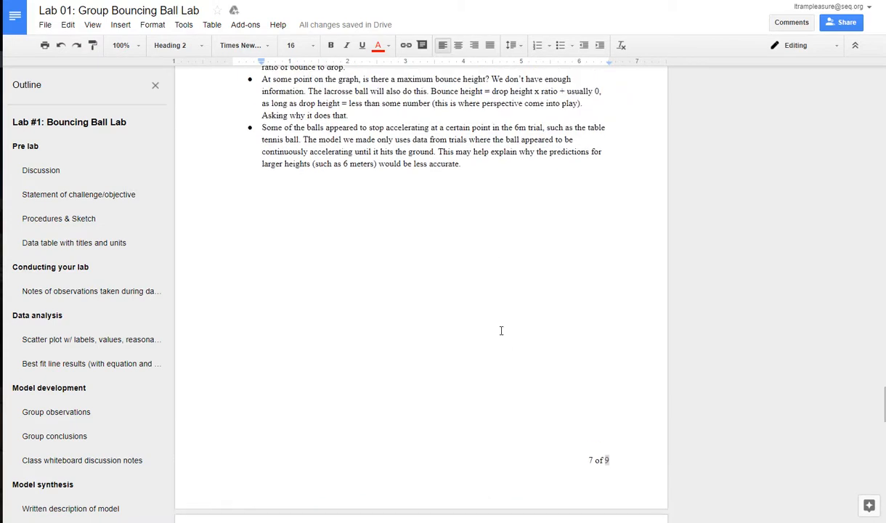
Shrink the "Bouncing Ball Conclusions" whiteboard photo and the group numbers photo beside it to the same height.
{"action": "scroll", "coordinate": [500, 330], "scroll_direction": "down", "scroll_amount": 5}
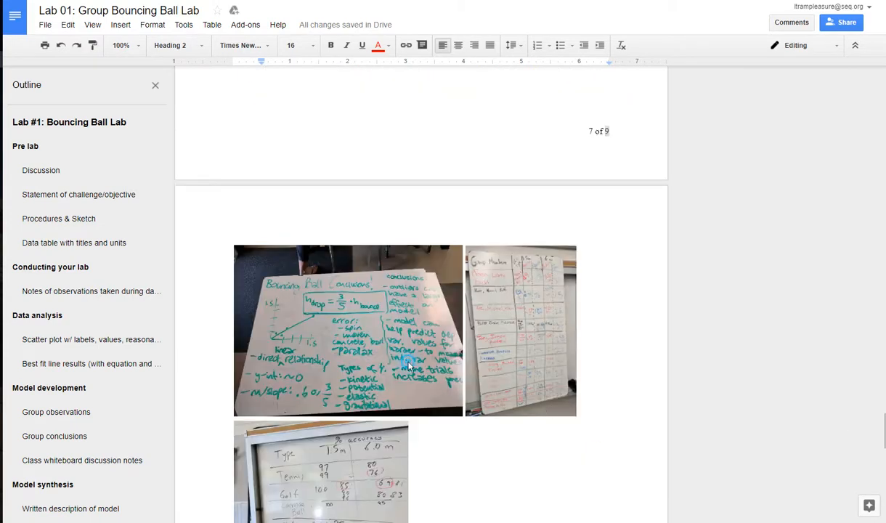
{"action": "left_click", "coordinate": [452, 412]}
{"action": "left_click_drag", "start_coordinate": [461, 417], "coordinate": [510, 369]}
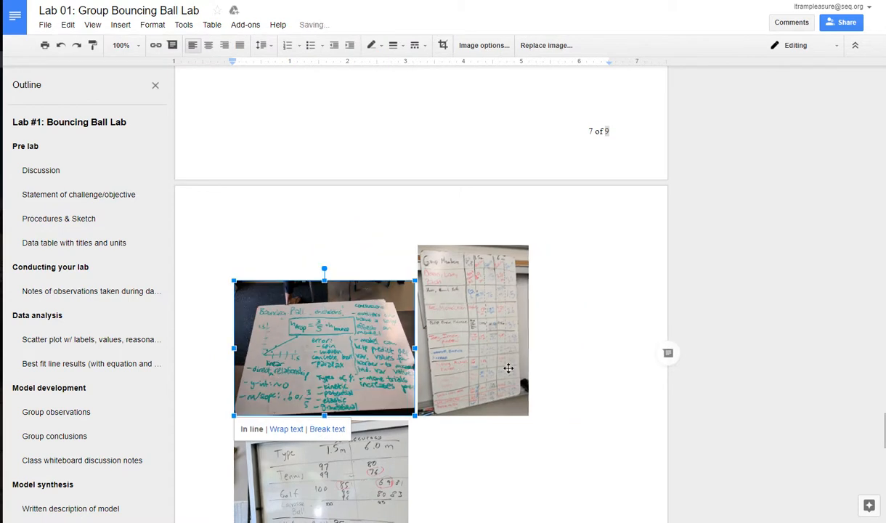
{"action": "left_click", "coordinate": [504, 366]}
{"action": "left_click_drag", "start_coordinate": [528, 414], "coordinate": [507, 383]}
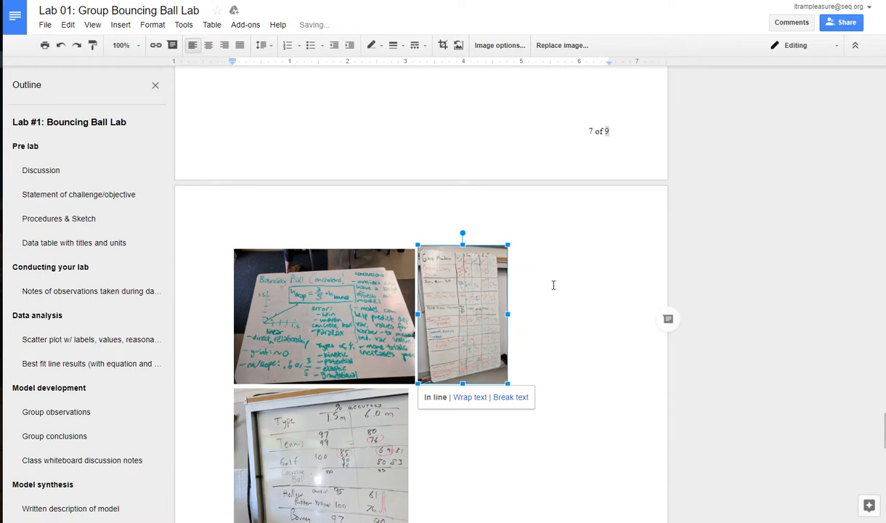
Try to pull the whiteboard photos up below the last class discussion note by deleting the spacing before them.
{"action": "scroll", "coordinate": [553, 285], "scroll_direction": "up", "scroll_amount": 8}
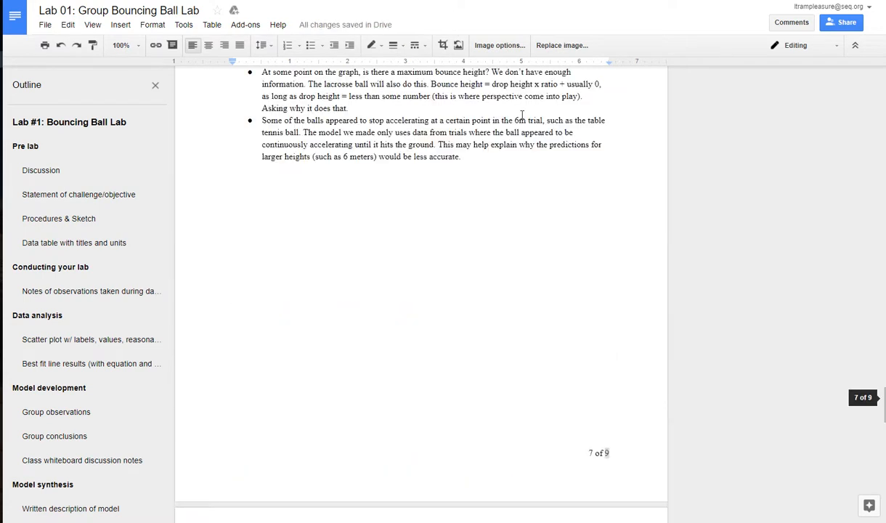
{"action": "scroll", "coordinate": [511, 158], "scroll_direction": "up", "scroll_amount": 3}
{"action": "left_click", "coordinate": [493, 332]}
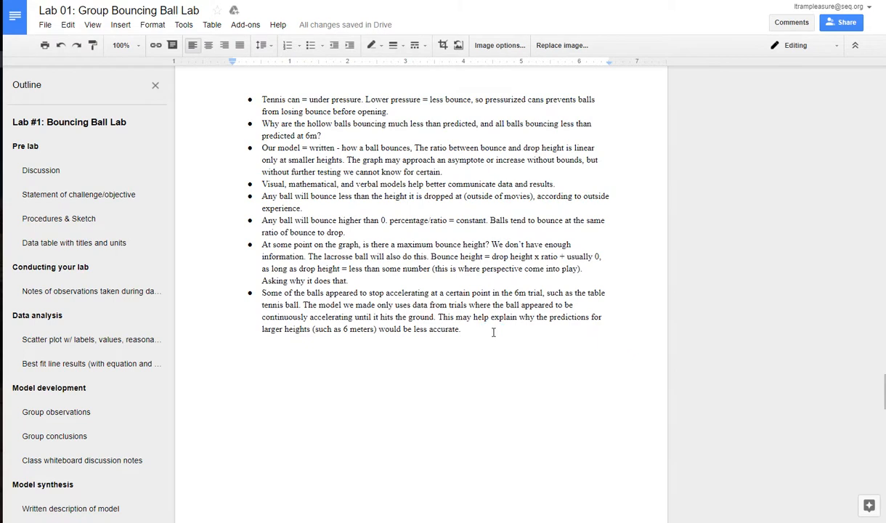
{"action": "scroll", "coordinate": [493, 334], "scroll_direction": "down", "scroll_amount": 3}
{"action": "scroll", "coordinate": [493, 332], "scroll_direction": "down", "scroll_amount": 10}
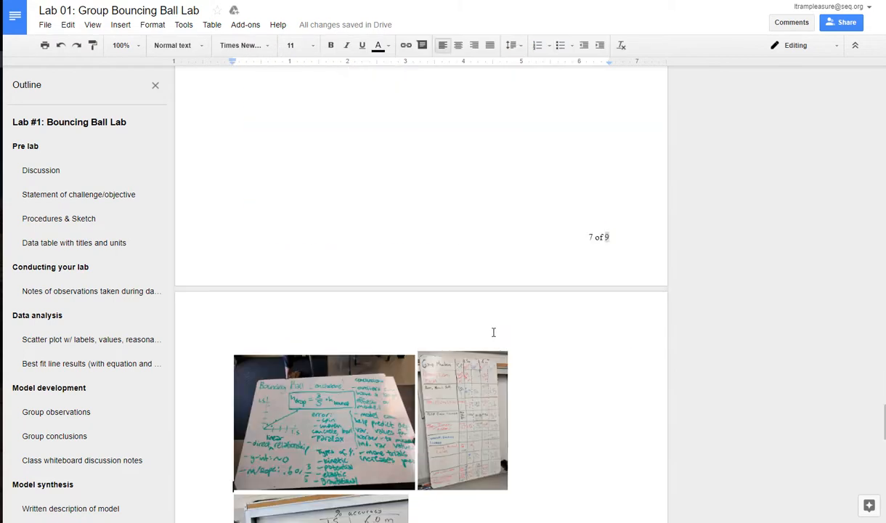
{"action": "scroll", "coordinate": [494, 332], "scroll_direction": "up", "scroll_amount": 5}
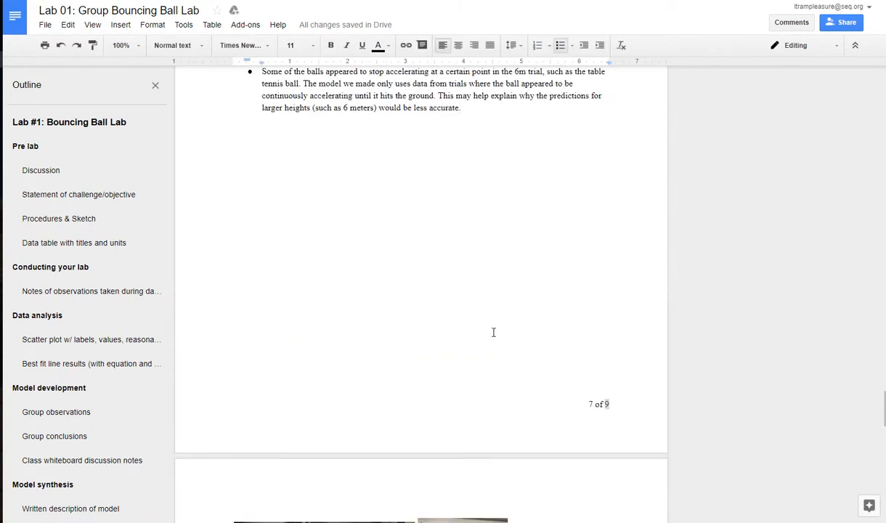
{"action": "key", "text": "Return"}
{"action": "key", "text": "Return"}
{"action": "key", "text": "Delete"}
{"action": "key", "text": "Delete"}
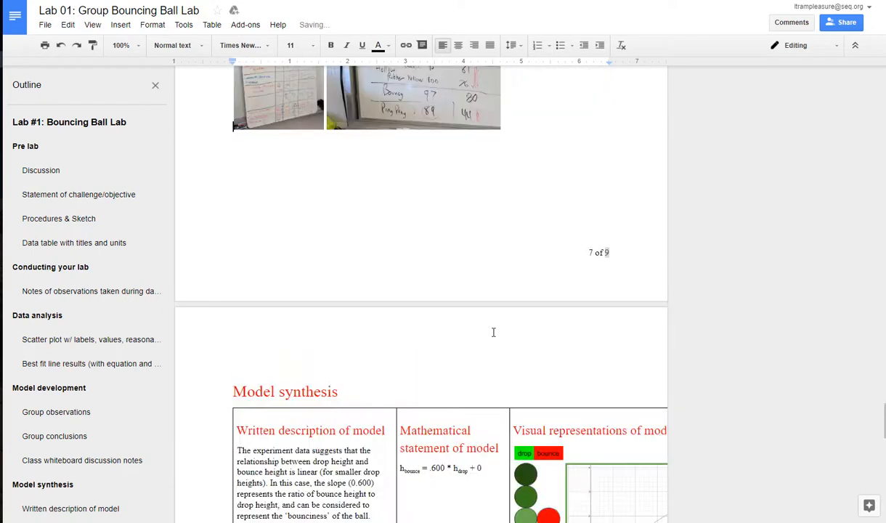
{"action": "scroll", "coordinate": [493, 331], "scroll_direction": "up", "scroll_amount": 2}
{"action": "key", "text": "ctrl+z"}
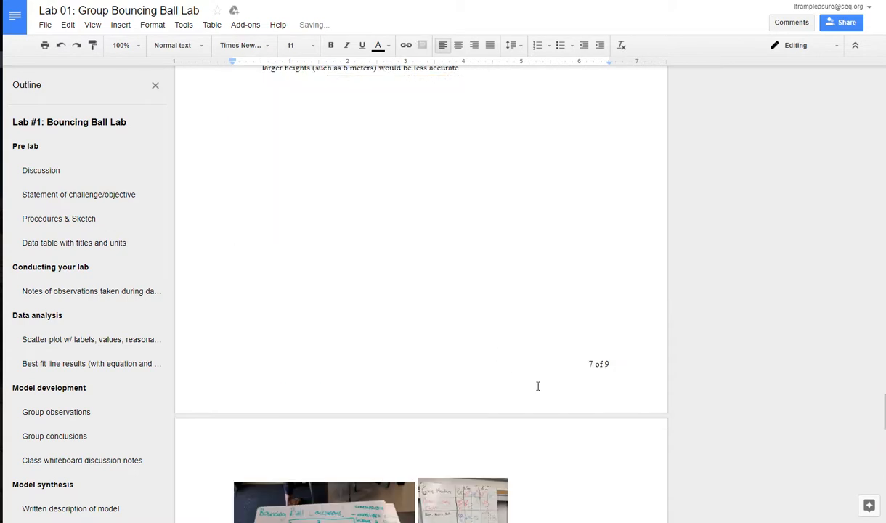
Shrink the % accuracy photo and the "Bouncing Ball Conclusions" photo so all three whiteboard photos fit in one row below the discussion notes.
{"action": "scroll", "coordinate": [538, 386], "scroll_direction": "down", "scroll_amount": 3}
{"action": "scroll", "coordinate": [393, 414], "scroll_direction": "down", "scroll_amount": 3}
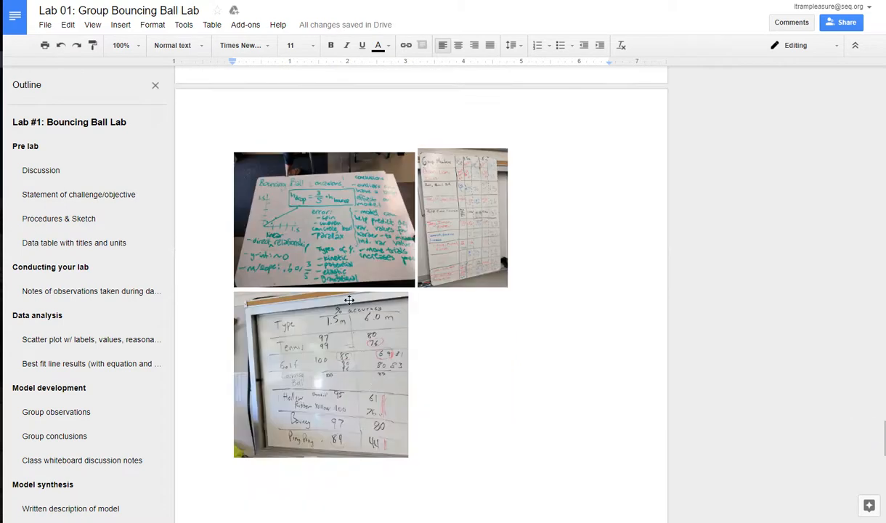
{"action": "left_click", "coordinate": [383, 415]}
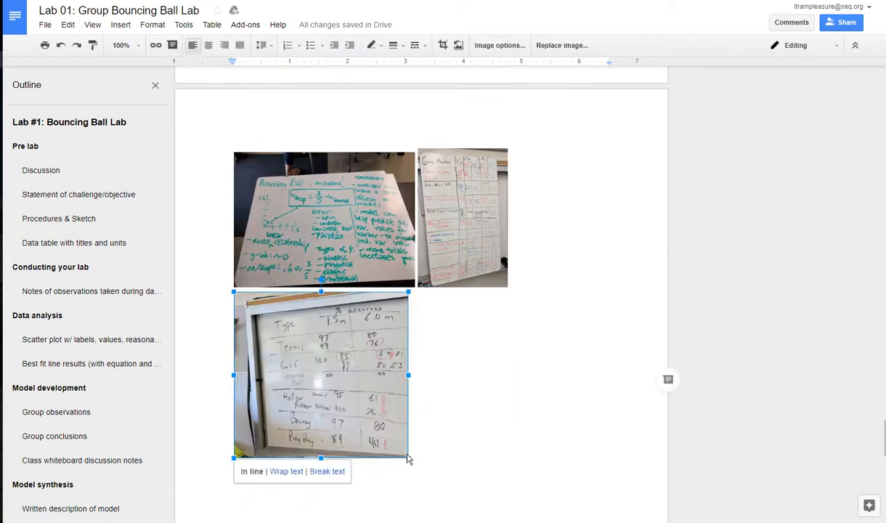
{"action": "left_click_drag", "start_coordinate": [405, 453], "coordinate": [358, 409]}
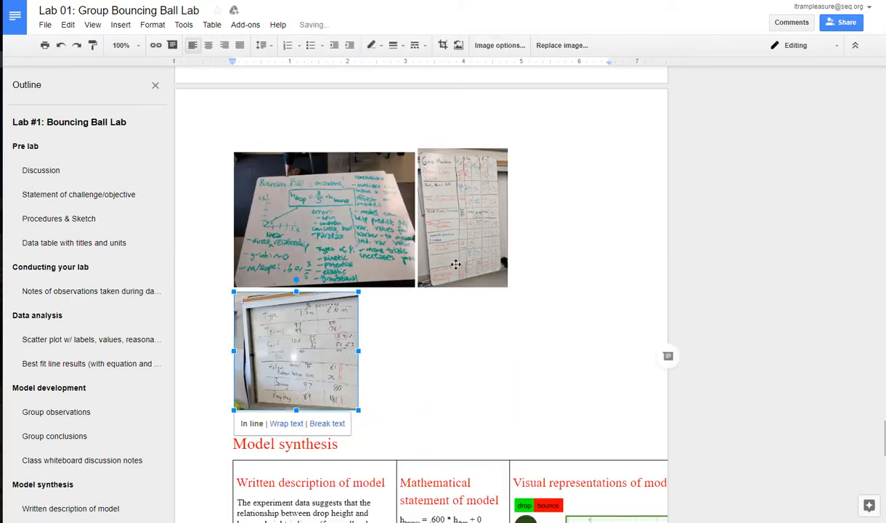
{"action": "left_click", "coordinate": [438, 252]}
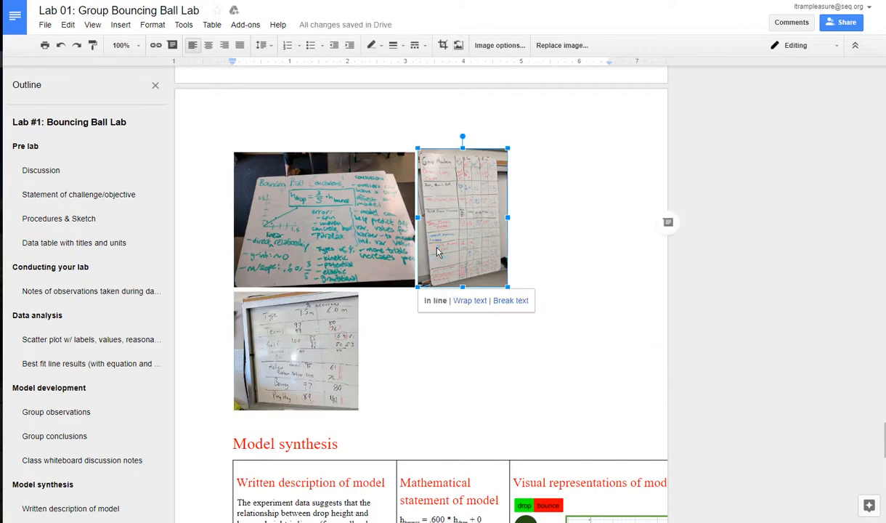
{"action": "left_click", "coordinate": [388, 265]}
{"action": "left_click_drag", "start_coordinate": [414, 288], "coordinate": [347, 244]}
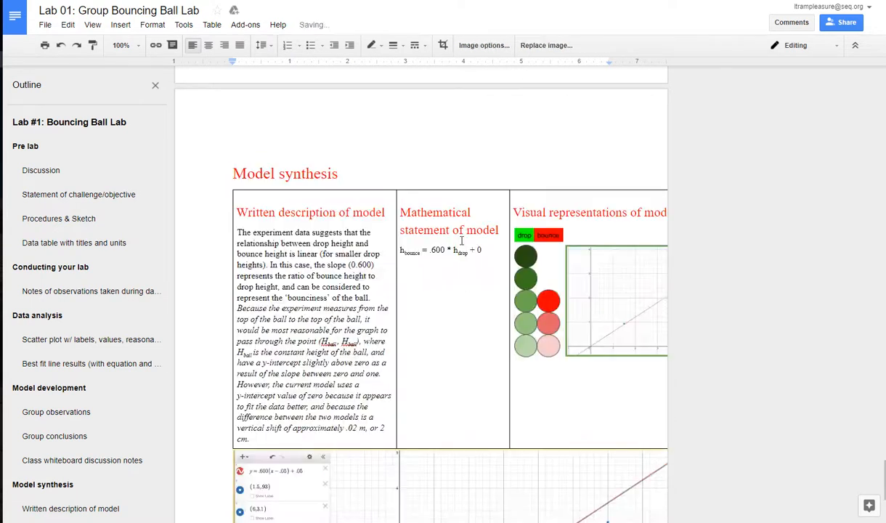
Check the placement of the three whiteboard photos after the class discussion notes and the page break before "Model synthesis".
{"action": "scroll", "coordinate": [467, 200], "scroll_direction": "up", "scroll_amount": 2}
{"action": "scroll", "coordinate": [468, 205], "scroll_direction": "up", "scroll_amount": 9}
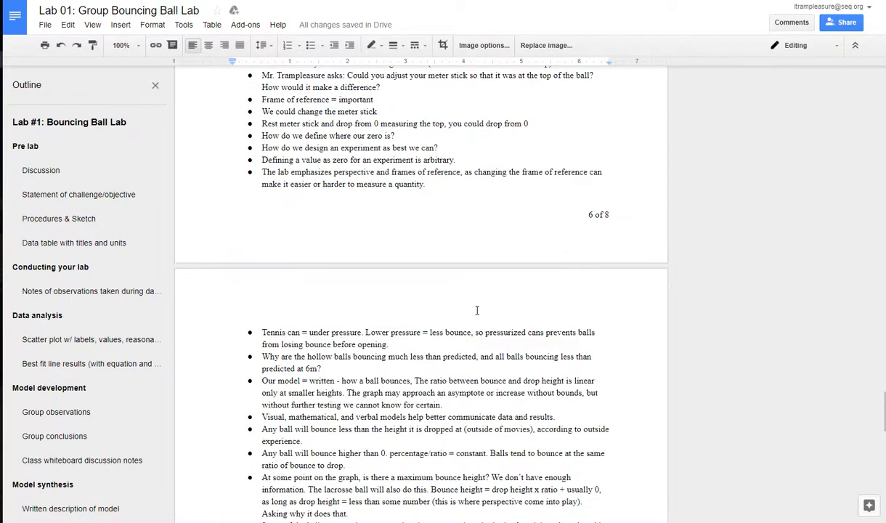
{"action": "scroll", "coordinate": [477, 310], "scroll_direction": "down", "scroll_amount": 8}
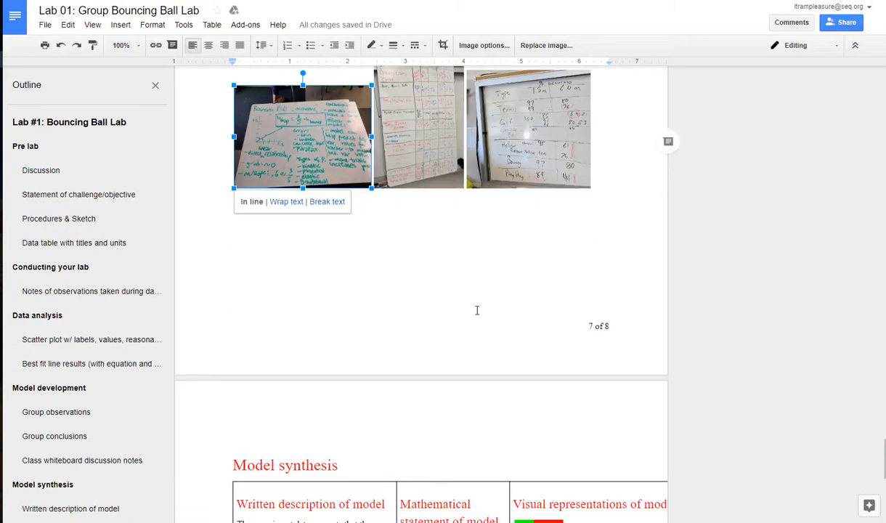
{"action": "left_click", "coordinate": [480, 280]}
{"action": "scroll", "coordinate": [481, 280], "scroll_direction": "up", "scroll_amount": 1}
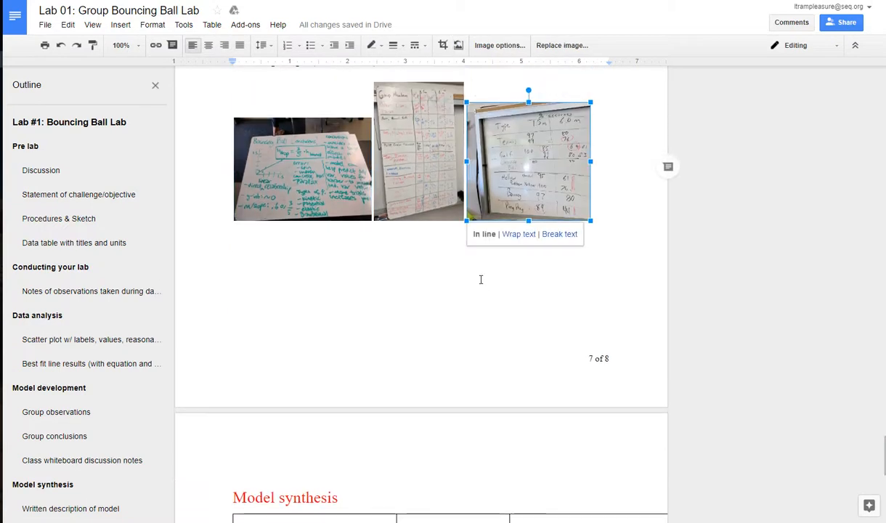
{"action": "scroll", "coordinate": [457, 368], "scroll_direction": "down", "scroll_amount": 1}
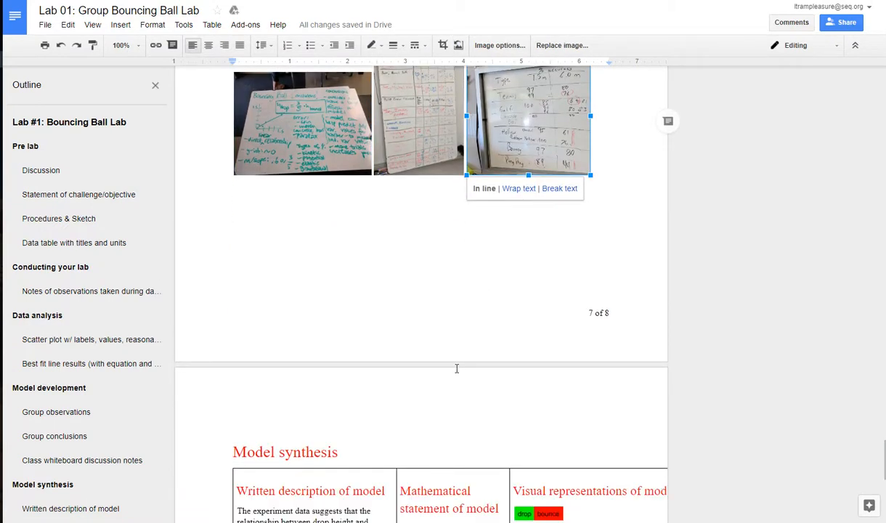
{"action": "scroll", "coordinate": [457, 368], "scroll_direction": "down", "scroll_amount": 3}
{"action": "scroll", "coordinate": [457, 368], "scroll_direction": "up", "scroll_amount": 1}
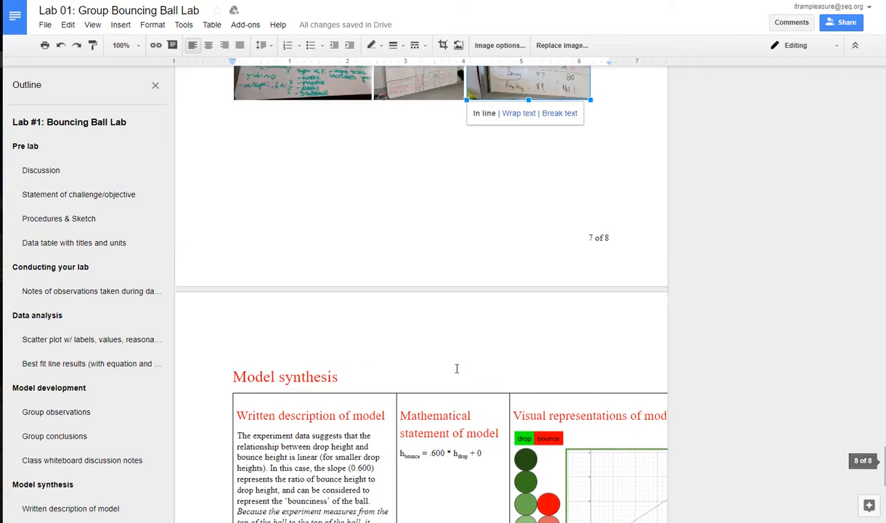
{"action": "scroll", "coordinate": [428, 220], "scroll_direction": "up", "scroll_amount": 3}
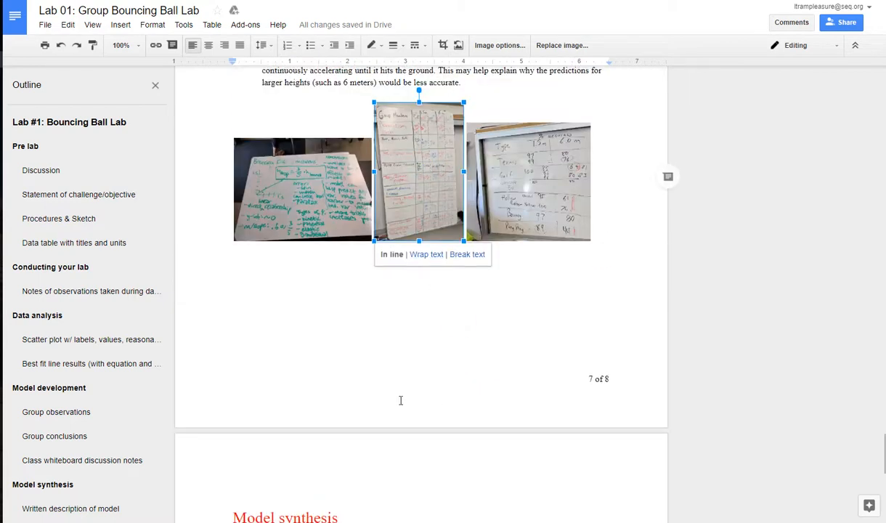
Shrink the line graph in the "Visual representations of model" cell to about half its width and narrow the "Mathematical statement of model" column.
{"action": "scroll", "coordinate": [391, 435], "scroll_direction": "down", "scroll_amount": 10}
{"action": "scroll", "coordinate": [391, 475], "scroll_direction": "down", "scroll_amount": 2}
{"action": "scroll", "coordinate": [392, 451], "scroll_direction": "up", "scroll_amount": 4}
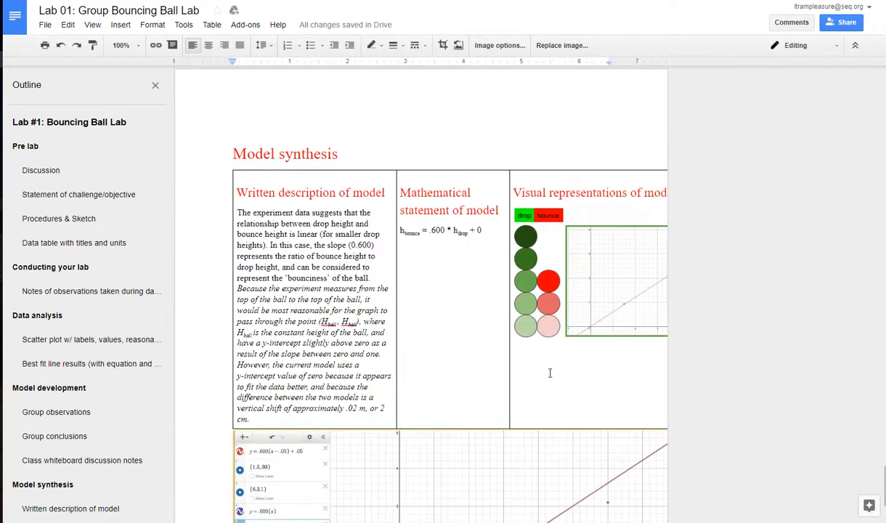
{"action": "left_click", "coordinate": [590, 274]}
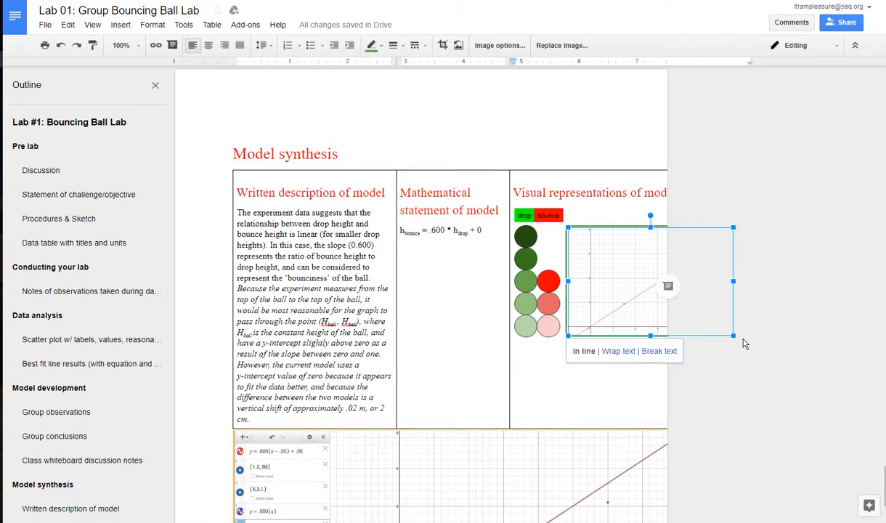
{"action": "left_click_drag", "start_coordinate": [734, 334], "coordinate": [643, 282]}
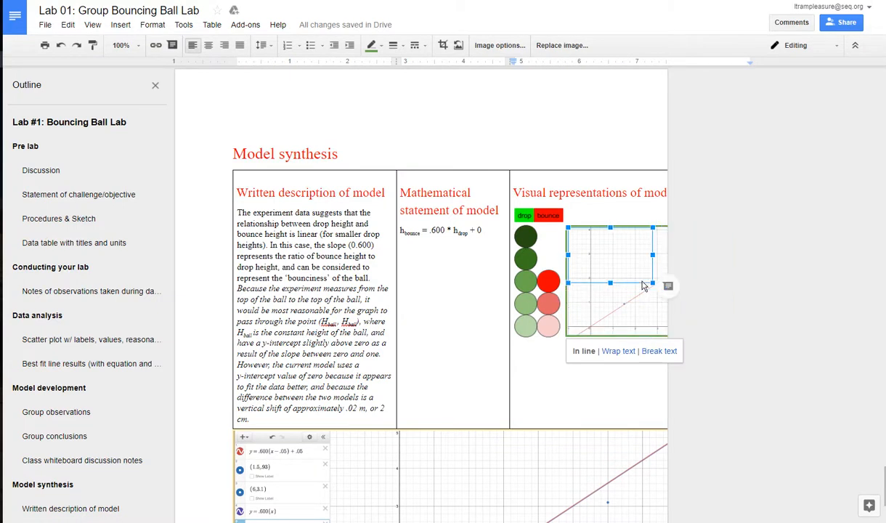
{"action": "left_click", "coordinate": [601, 195]}
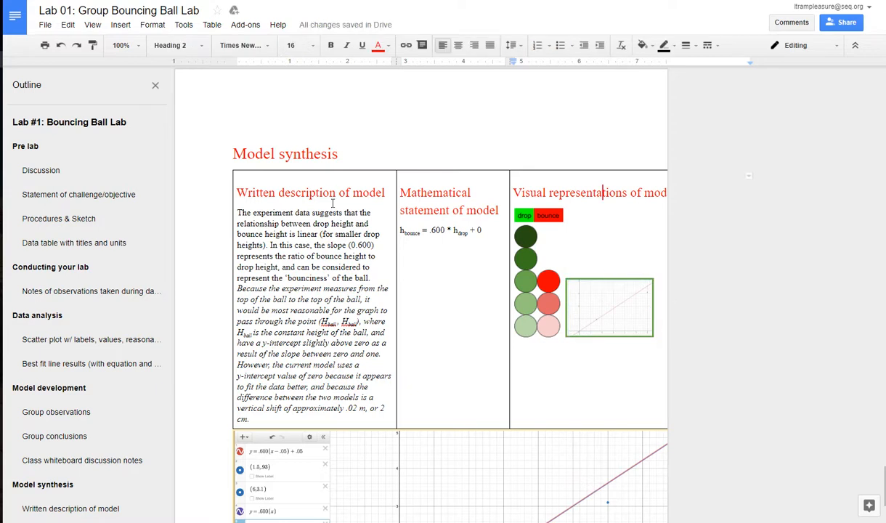
{"action": "double_click", "coordinate": [325, 223]}
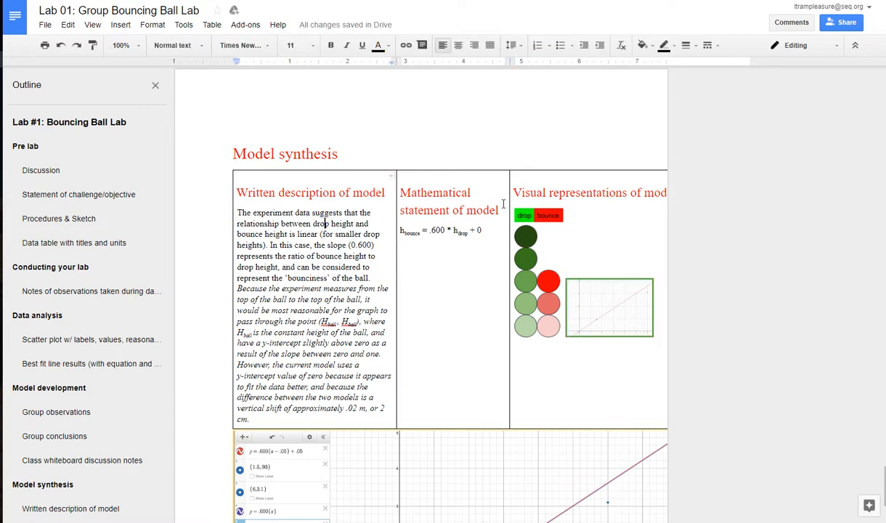
{"action": "left_click_drag", "start_coordinate": [511, 199], "coordinate": [430, 211]}
Center the "Model synthesis" table on the page and turn off the fixed column width for the mathematical statement column.
{"action": "right_click", "coordinate": [430, 211]}
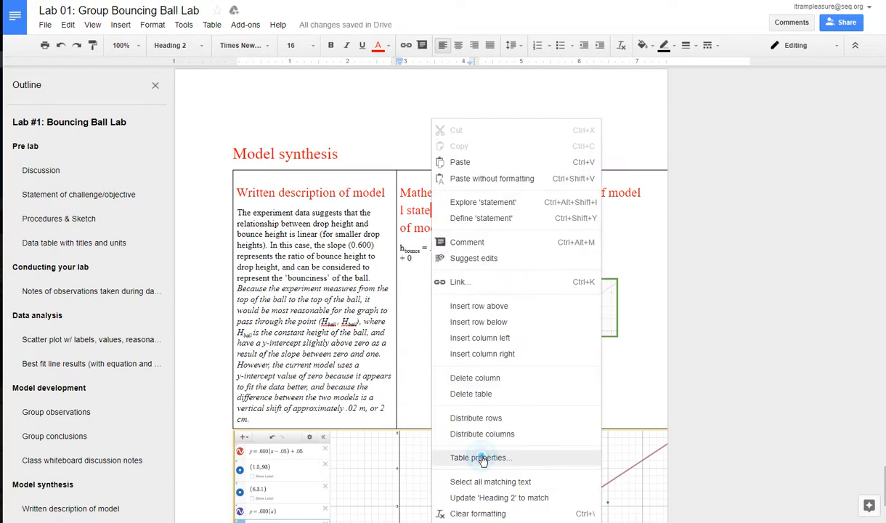
{"action": "key", "text": "Return"}
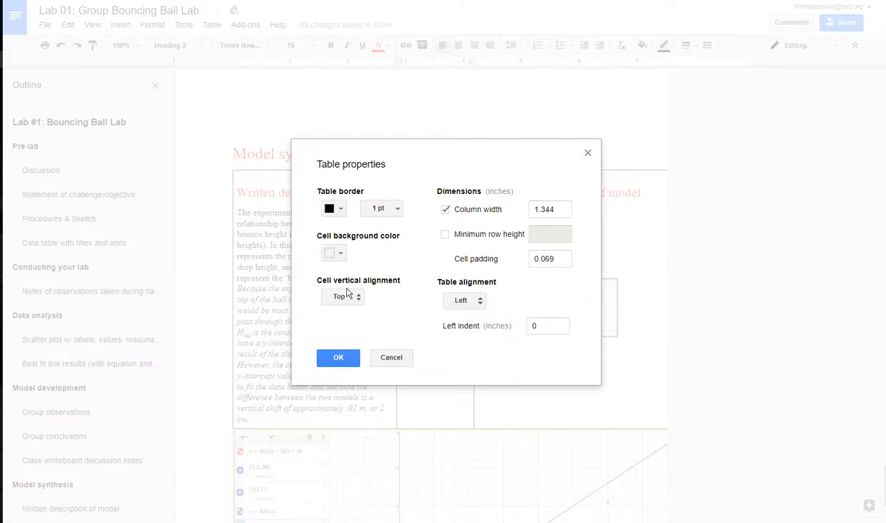
{"action": "left_click", "coordinate": [476, 301]}
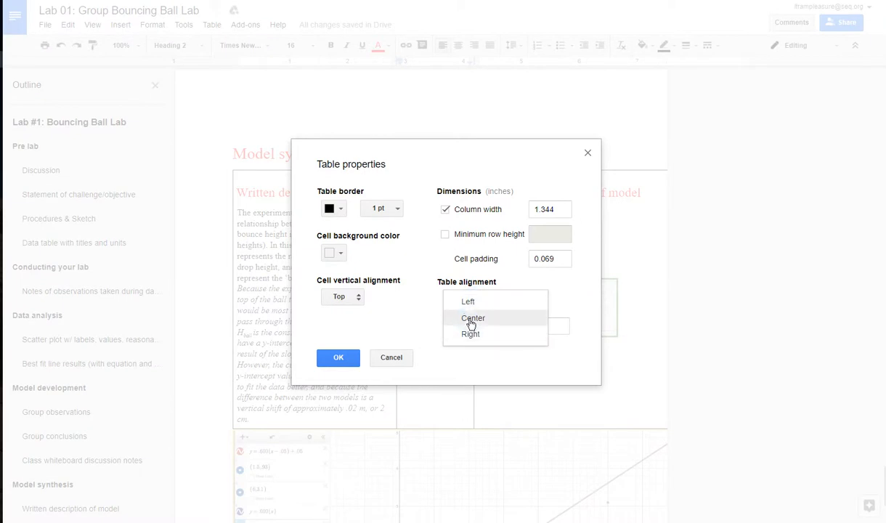
{"action": "left_click", "coordinate": [470, 318]}
{"action": "left_click", "coordinate": [445, 210]}
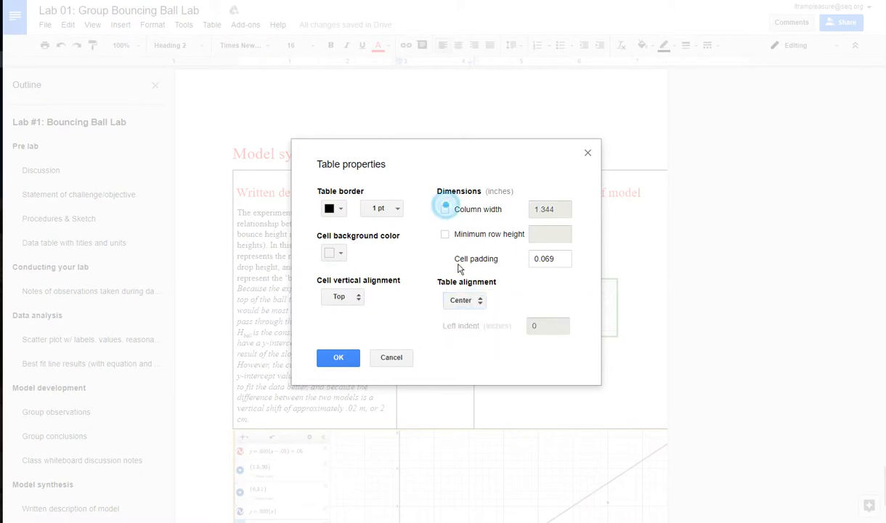
{"action": "left_click", "coordinate": [346, 361]}
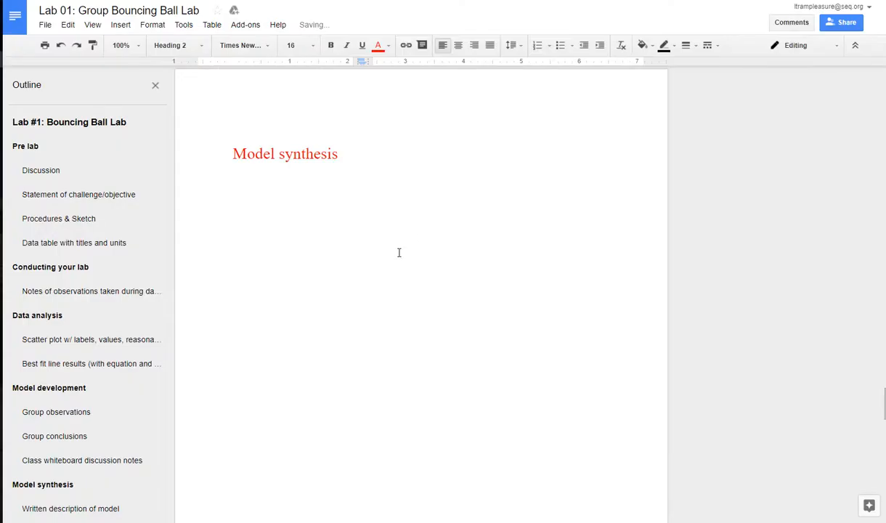
Widen the collapsed "Mathematical statement of model" column on both sides so its heading fits on two lines beside the other two columns.
{"action": "scroll", "coordinate": [398, 252], "scroll_direction": "up", "scroll_amount": 10}
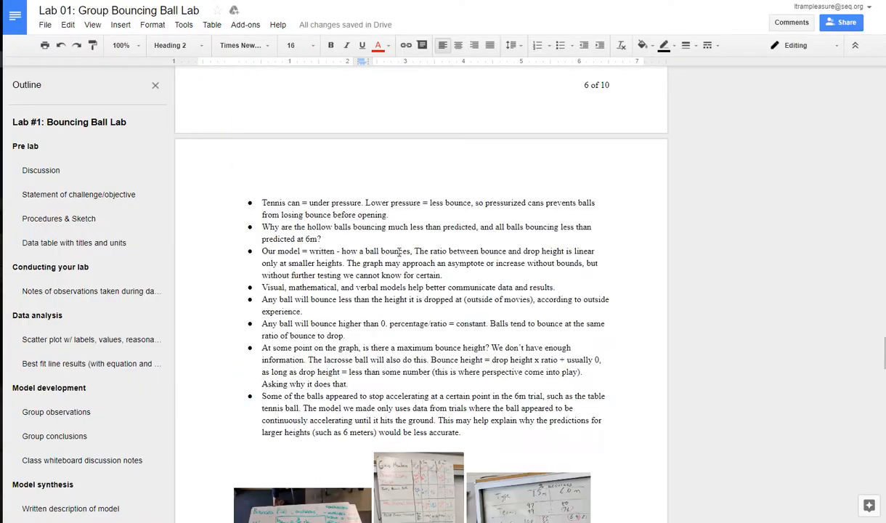
{"action": "scroll", "coordinate": [399, 252], "scroll_direction": "down", "scroll_amount": 15}
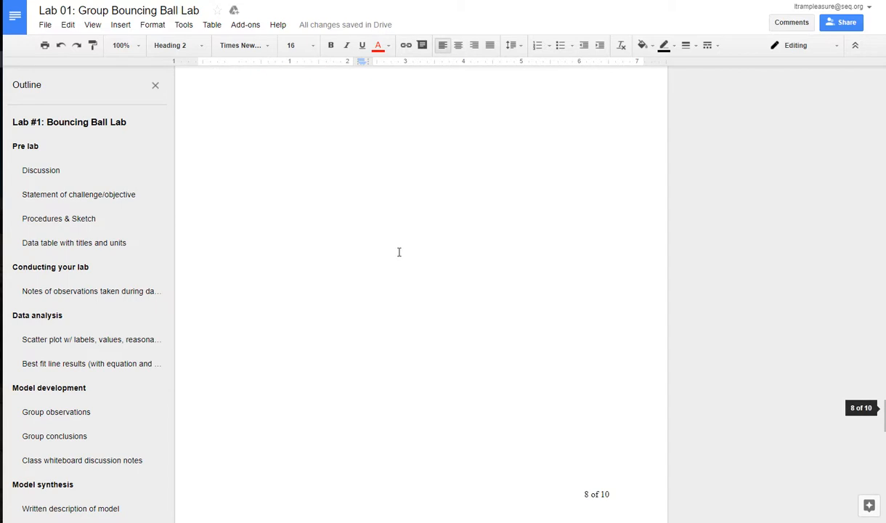
{"action": "scroll", "coordinate": [398, 252], "scroll_direction": "down", "scroll_amount": 10}
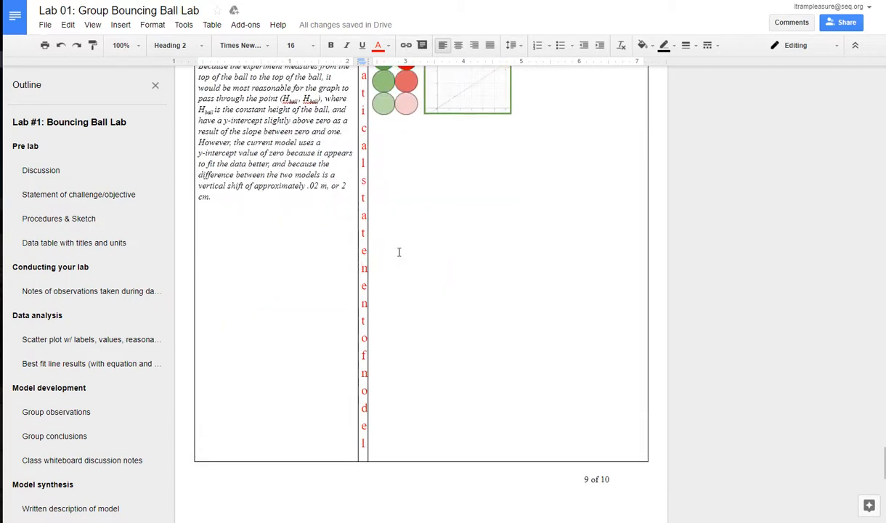
{"action": "scroll", "coordinate": [398, 252], "scroll_direction": "up", "scroll_amount": 3}
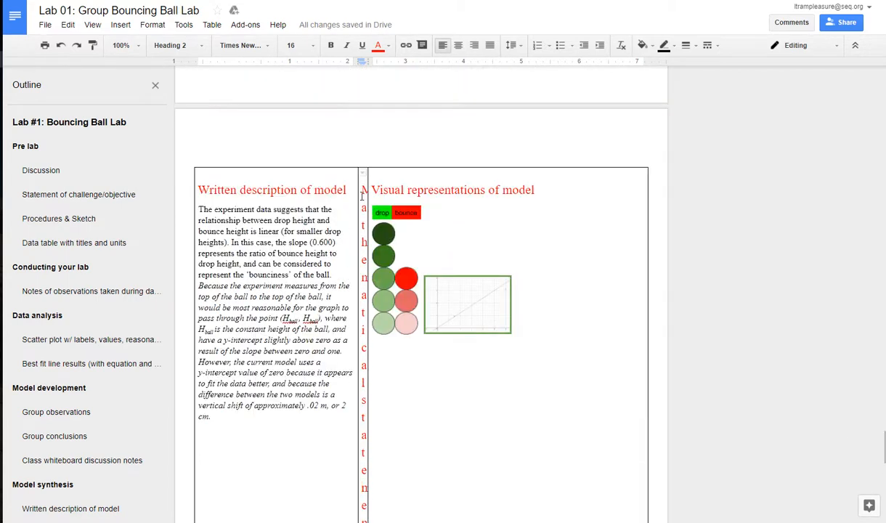
{"action": "left_click_drag", "start_coordinate": [359, 197], "coordinate": [345, 209]}
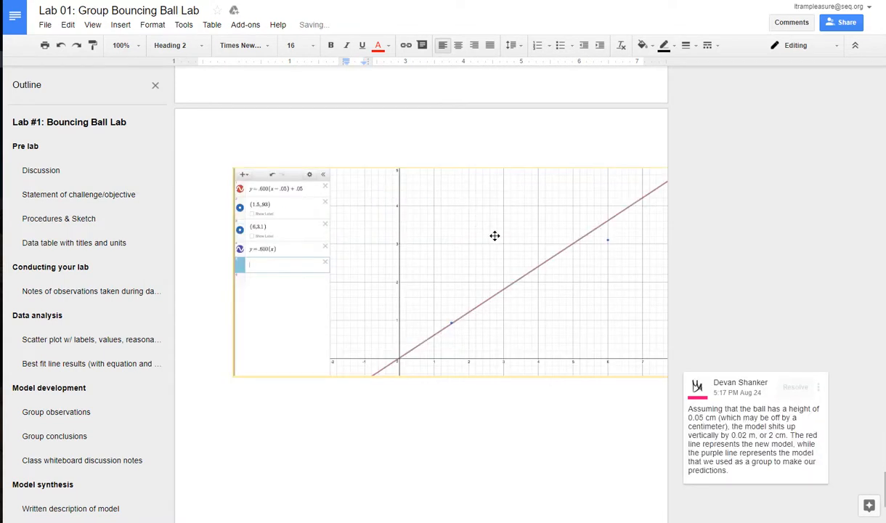
{"action": "scroll", "coordinate": [494, 235], "scroll_direction": "up", "scroll_amount": 10}
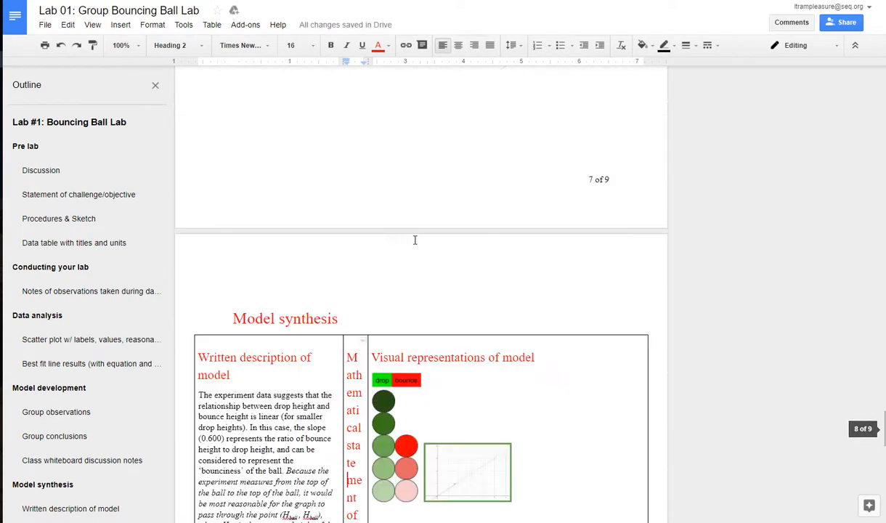
{"action": "scroll", "coordinate": [402, 329], "scroll_direction": "down", "scroll_amount": 3}
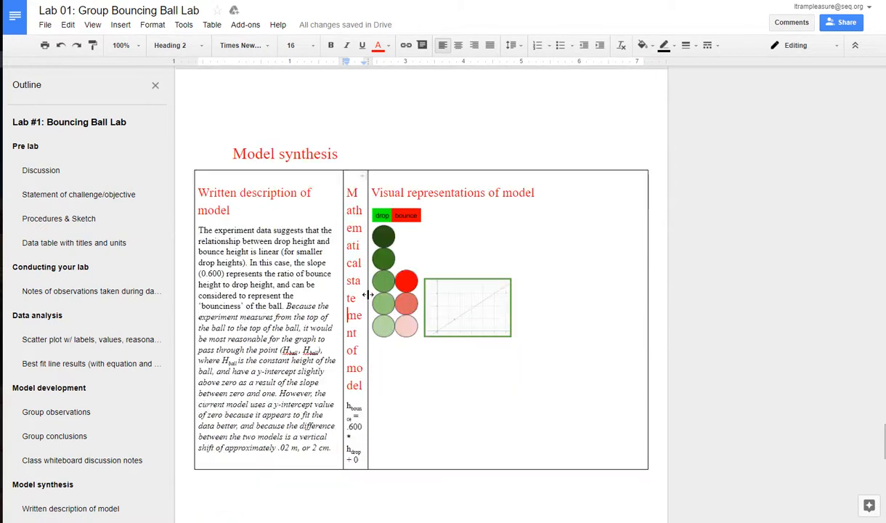
{"action": "left_click_drag", "start_coordinate": [365, 285], "coordinate": [454, 279]}
Place the line graph on its own line below the drop and bounce circles and enlarge it to nearly the column's width.
{"action": "left_click", "coordinate": [571, 311]}
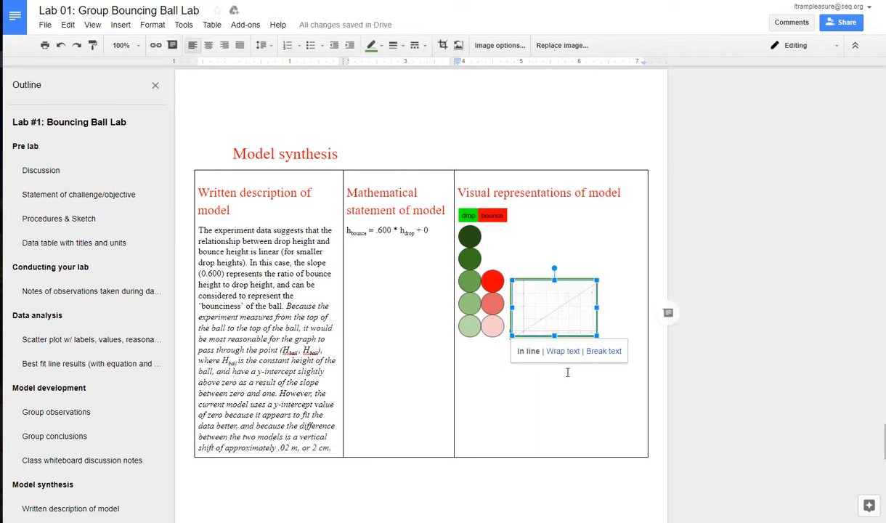
{"action": "left_click", "coordinate": [576, 192]}
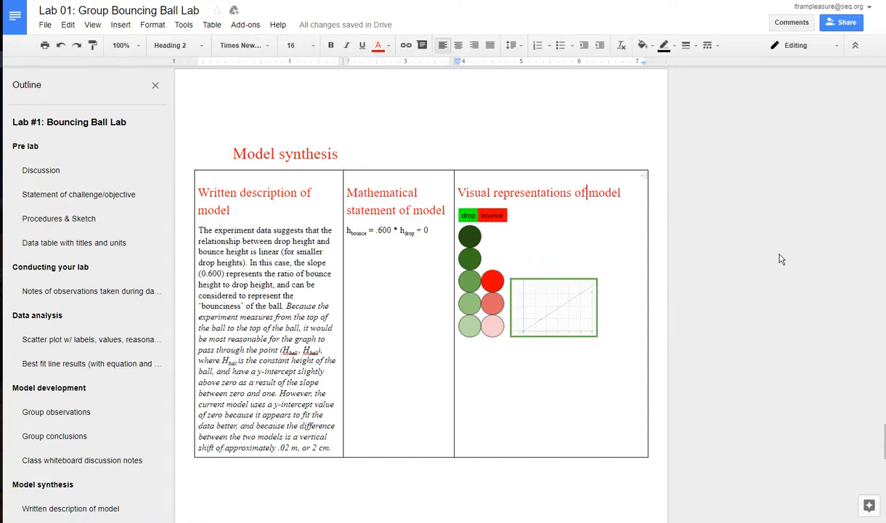
{"action": "key", "text": "Down"}
{"action": "key", "text": "Return"}
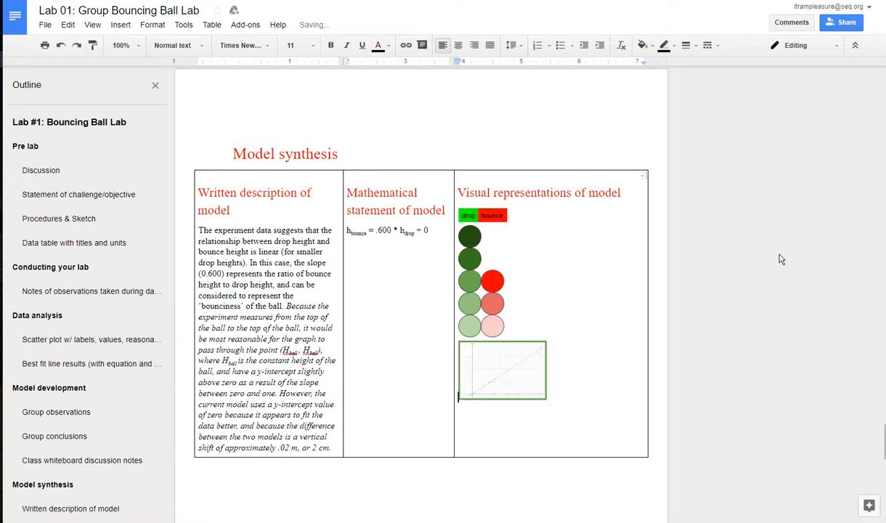
{"action": "left_click", "coordinate": [521, 364]}
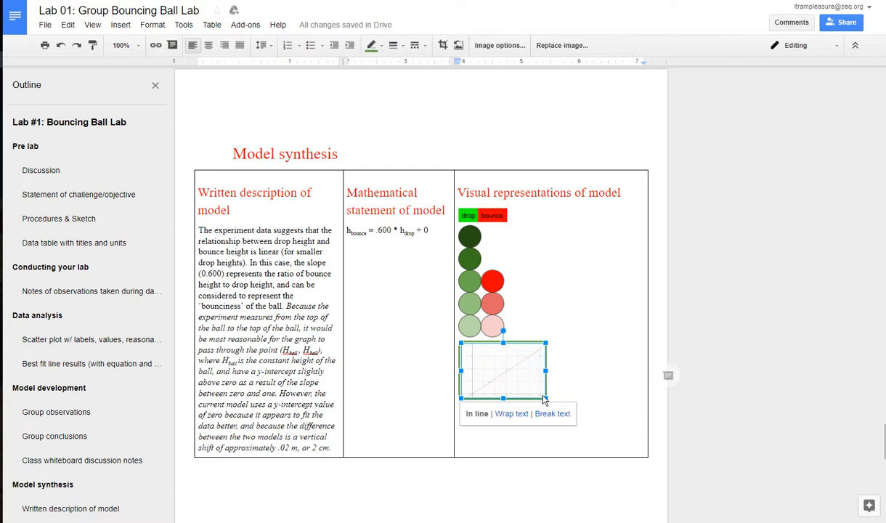
{"action": "left_click_drag", "start_coordinate": [545, 398], "coordinate": [618, 445]}
{"action": "left_click", "coordinate": [424, 347]}
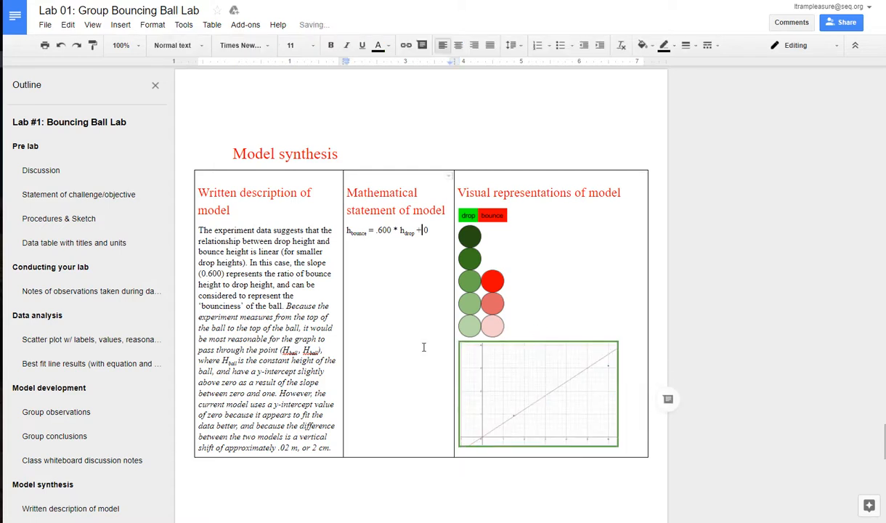
Shrink the large graph screenshot below the "Model synthesis" table to fit within the page margins.
{"action": "scroll", "coordinate": [424, 348], "scroll_direction": "down", "scroll_amount": 4}
{"action": "scroll", "coordinate": [423, 347], "scroll_direction": "down", "scroll_amount": 7}
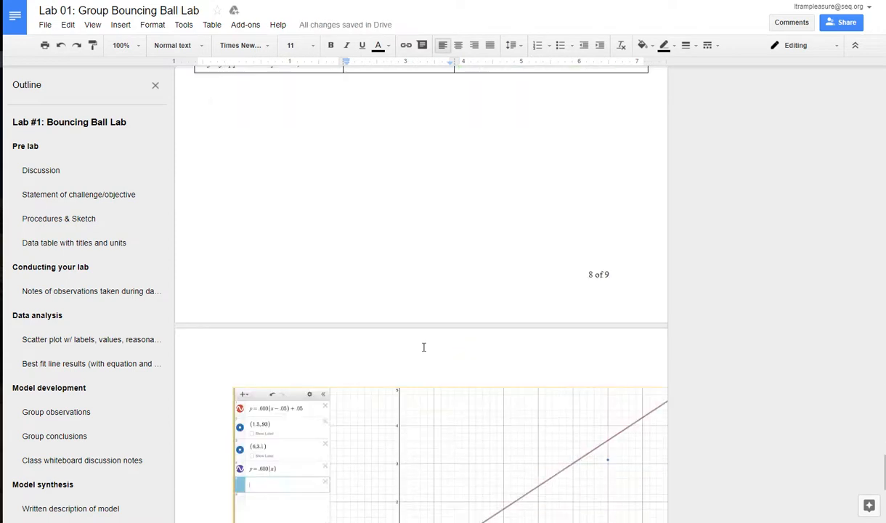
{"action": "left_click", "coordinate": [459, 156]}
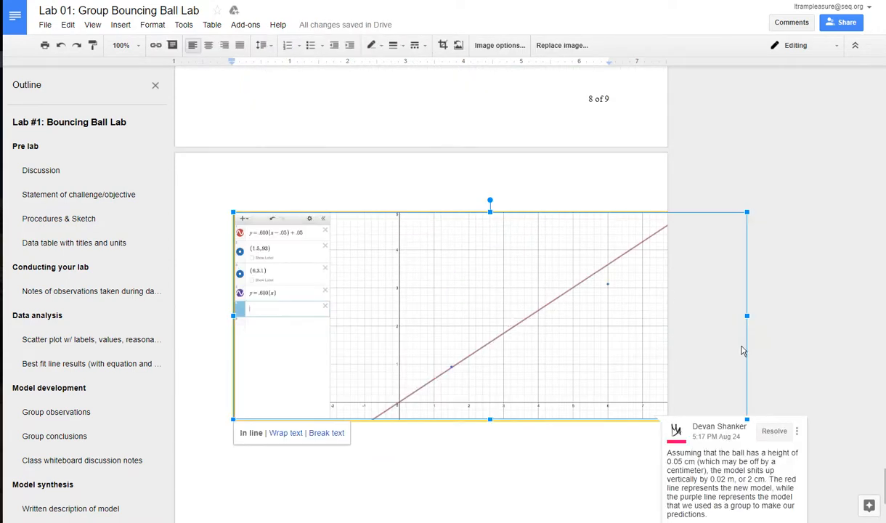
{"action": "left_click_drag", "start_coordinate": [748, 419], "coordinate": [679, 384]}
{"action": "left_click_drag", "start_coordinate": [647, 351], "coordinate": [612, 367]}
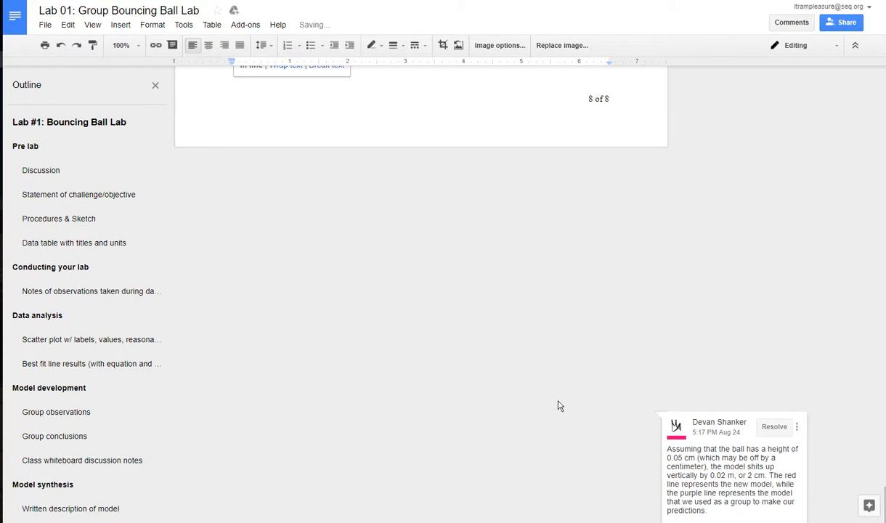
{"action": "scroll", "coordinate": [506, 356], "scroll_direction": "up", "scroll_amount": 3}
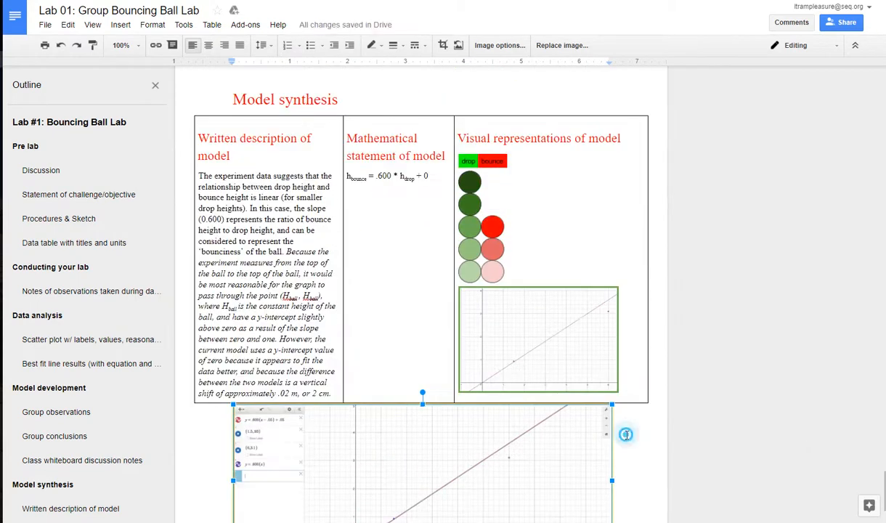
{"action": "left_click", "coordinate": [627, 432]}
Review the layout of the reformatted pages from "Model synthesis" back to the title and table of contents.
{"action": "scroll", "coordinate": [627, 435], "scroll_direction": "up", "scroll_amount": 15}
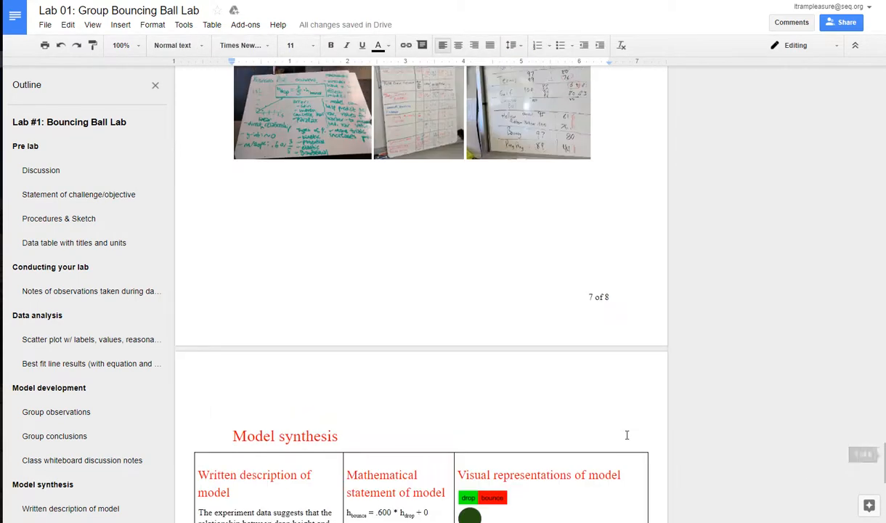
{"action": "scroll", "coordinate": [626, 435], "scroll_direction": "up", "scroll_amount": 20}
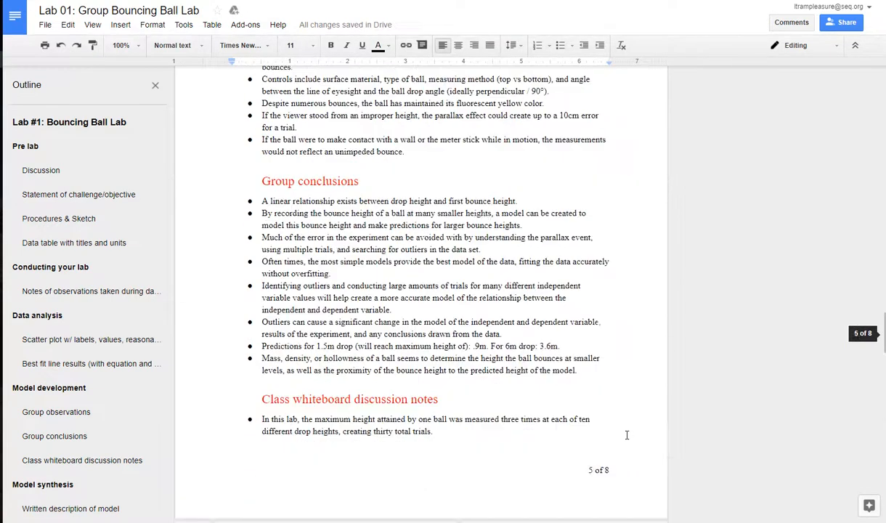
{"action": "scroll", "coordinate": [627, 434], "scroll_direction": "up", "scroll_amount": 20}
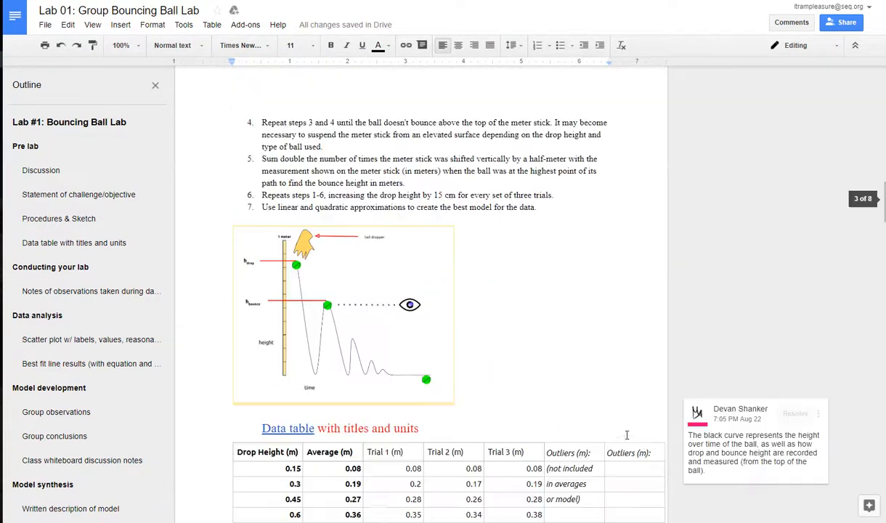
{"action": "scroll", "coordinate": [627, 434], "scroll_direction": "up", "scroll_amount": 4}
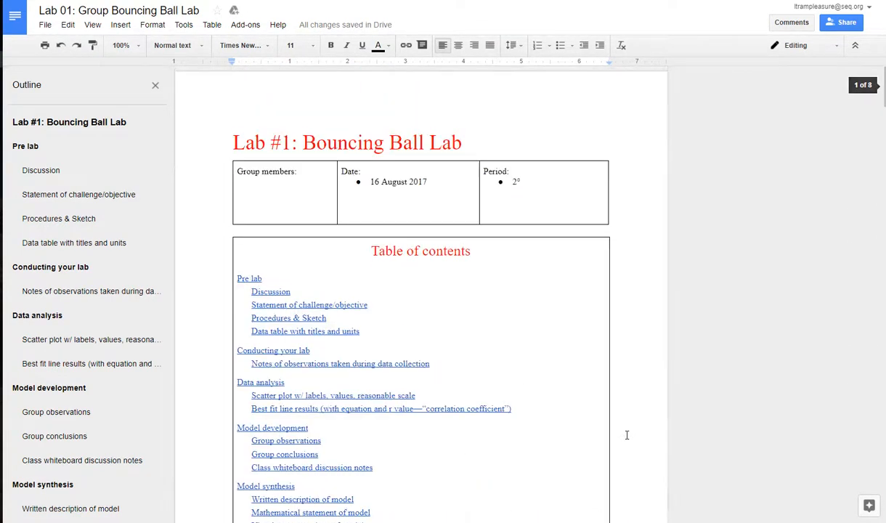
{"action": "scroll", "coordinate": [627, 435], "scroll_direction": "down", "scroll_amount": 4}
{"action": "scroll", "coordinate": [627, 435], "scroll_direction": "down", "scroll_amount": 5}
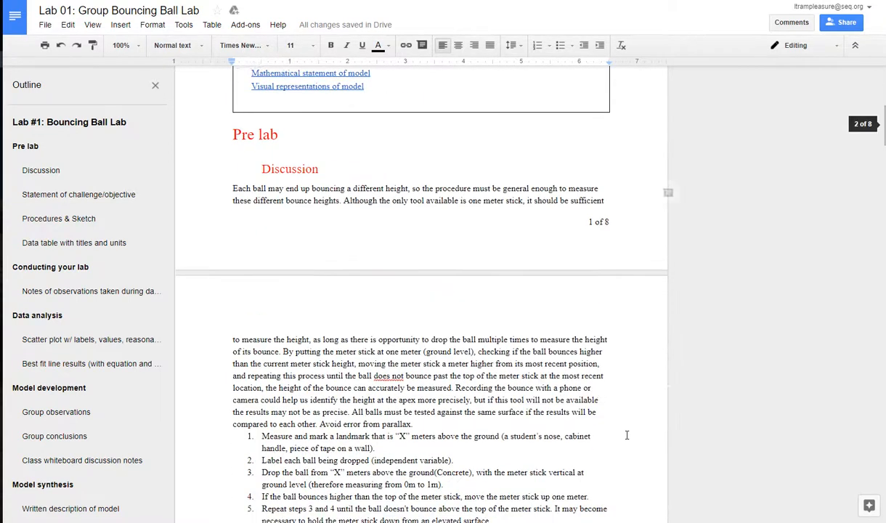
{"action": "scroll", "coordinate": [627, 435], "scroll_direction": "up", "scroll_amount": 12}
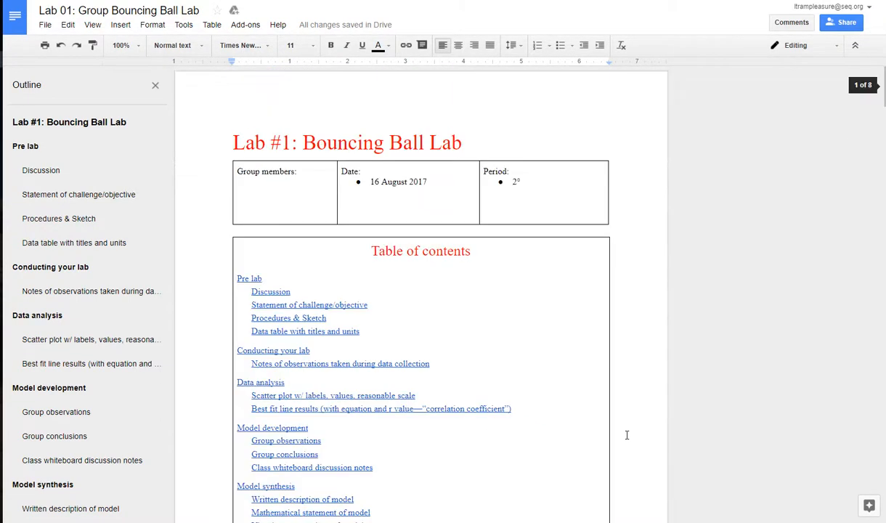
Widen the "Group members" column and narrow the "Period" column in the table under the report title.
{"action": "left_click_drag", "start_coordinate": [335, 190], "coordinate": [359, 189]}
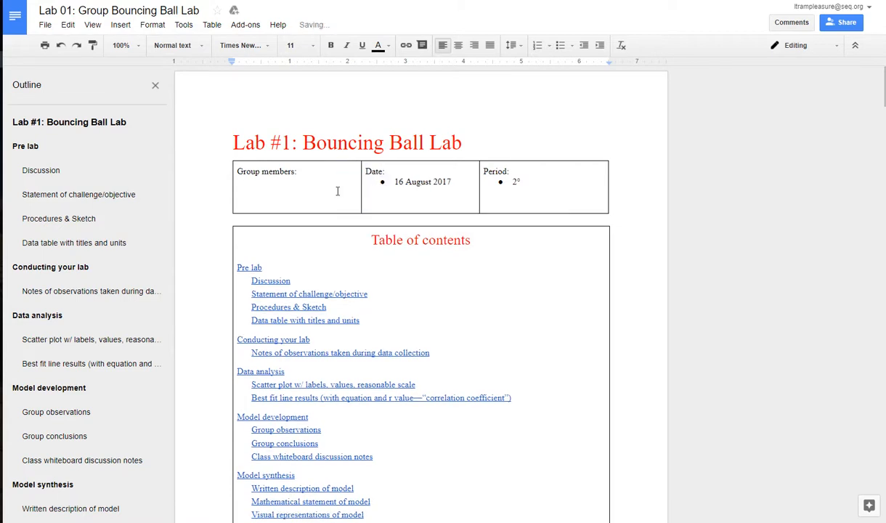
{"action": "left_click_drag", "start_coordinate": [478, 184], "coordinate": [504, 184]}
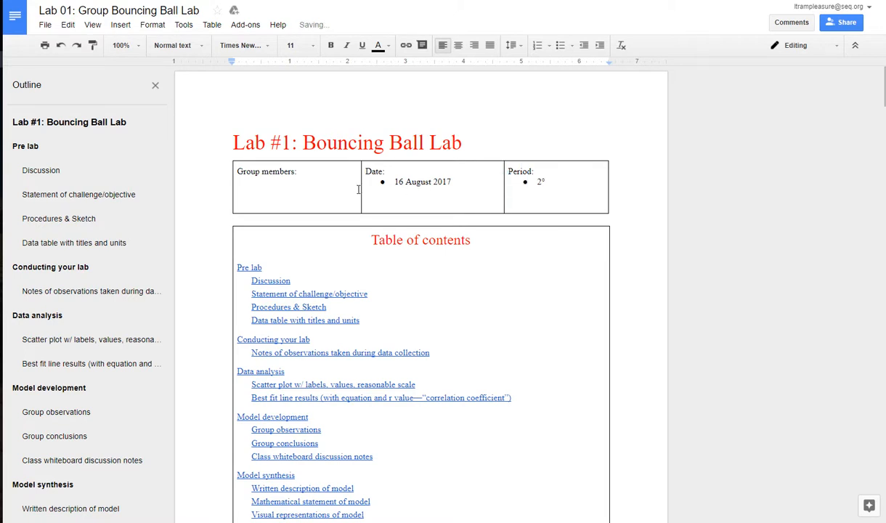
{"action": "left_click_drag", "start_coordinate": [360, 188], "coordinate": [397, 194]}
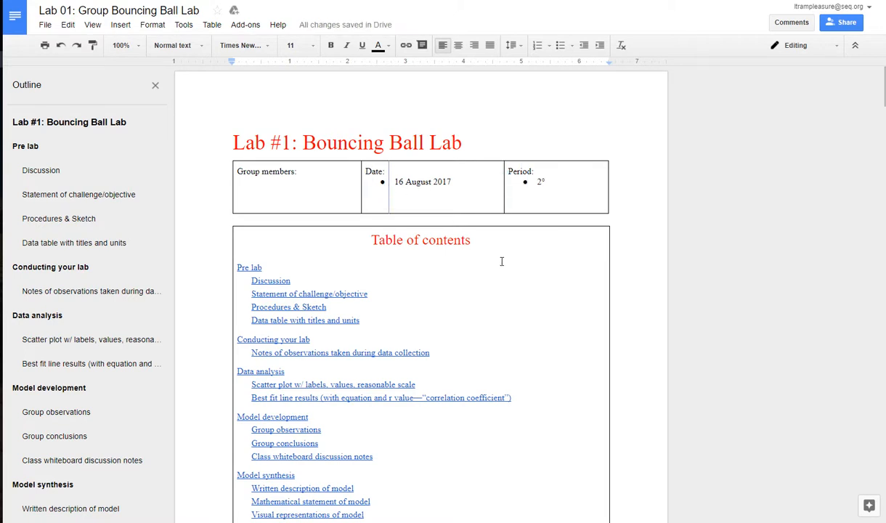
{"action": "left_click", "coordinate": [518, 242]}
Examine the "Discussion" text across the first page break and the spelling suggestion for "does not".
{"action": "scroll", "coordinate": [519, 246], "scroll_direction": "down", "scroll_amount": 2}
{"action": "scroll", "coordinate": [520, 246], "scroll_direction": "down", "scroll_amount": 5}
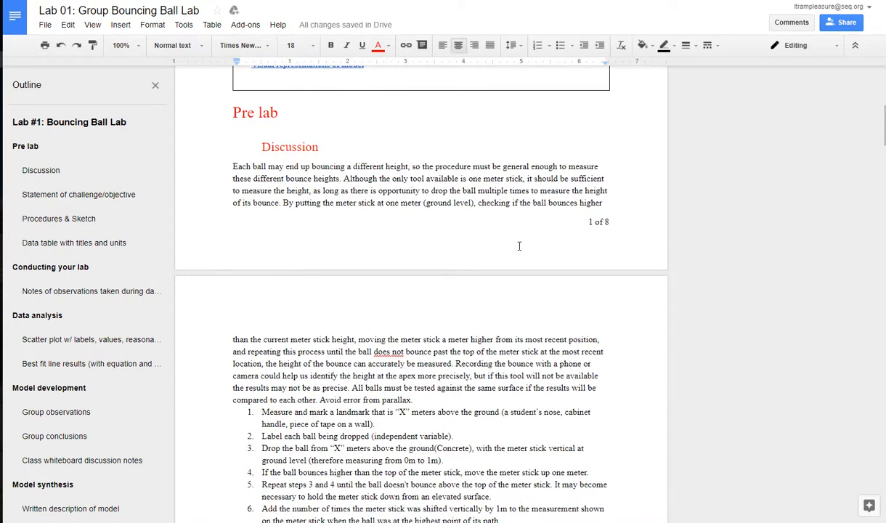
{"action": "scroll", "coordinate": [519, 246], "scroll_direction": "up", "scroll_amount": 5}
{"action": "scroll", "coordinate": [520, 246], "scroll_direction": "down", "scroll_amount": 1}
{"action": "scroll", "coordinate": [519, 246], "scroll_direction": "down", "scroll_amount": 5}
{"action": "scroll", "coordinate": [520, 247], "scroll_direction": "down", "scroll_amount": 2}
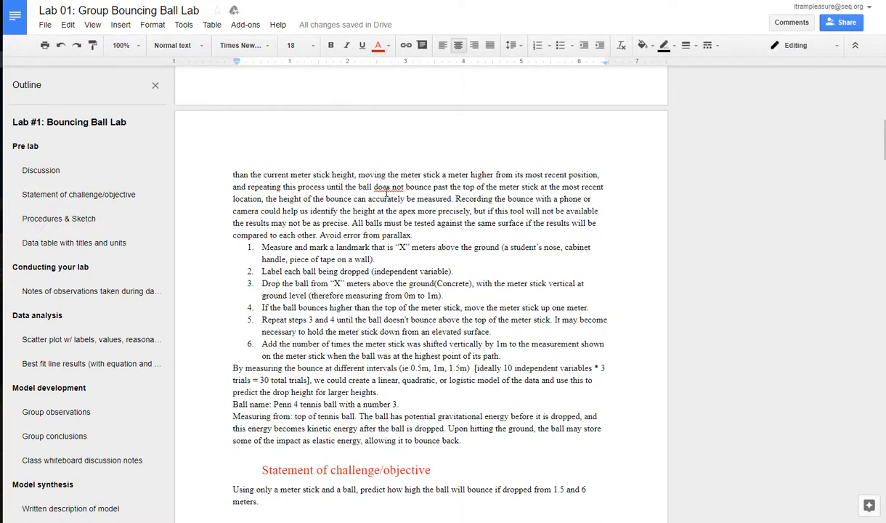
{"action": "left_click", "coordinate": [384, 186]}
{"action": "right_click", "coordinate": [383, 187]}
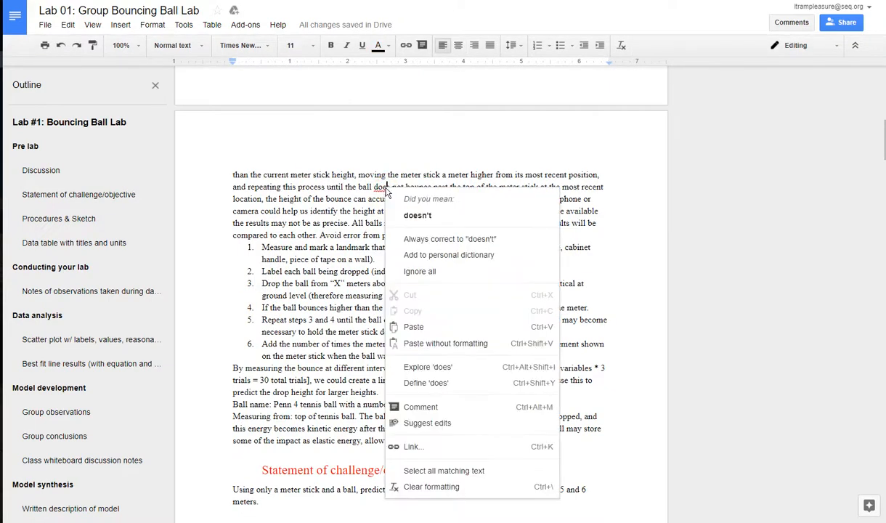
{"action": "left_click", "coordinate": [335, 187]}
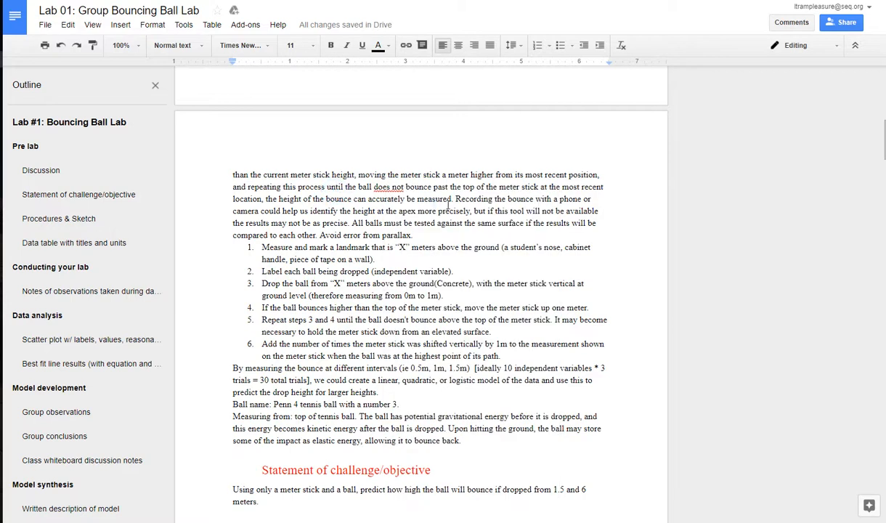